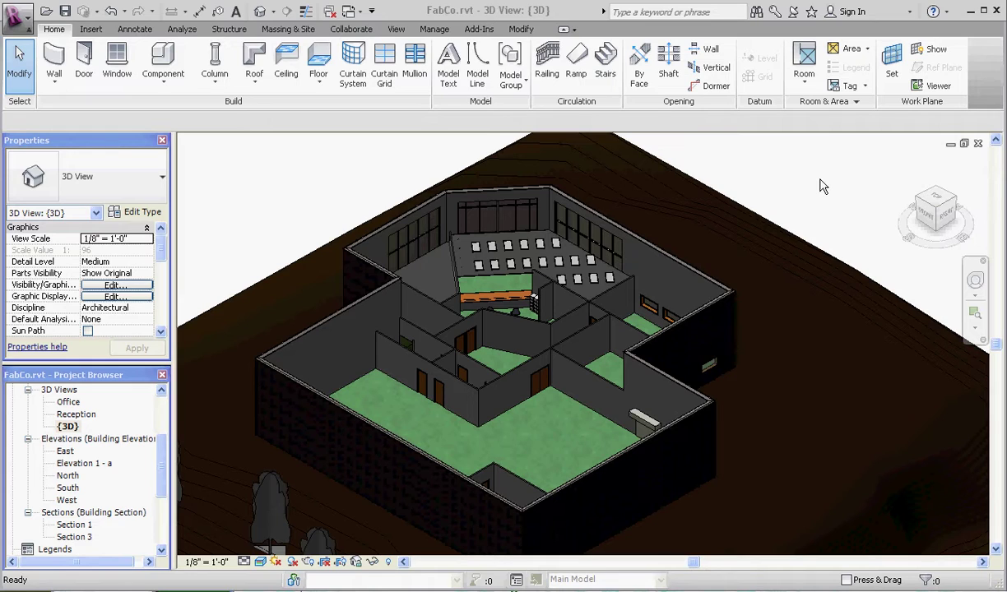
# Step: Start a Roof by Footprint on the ROOF level and switch to the GROUND FLOOR plan
pyautogui.click(250, 54)
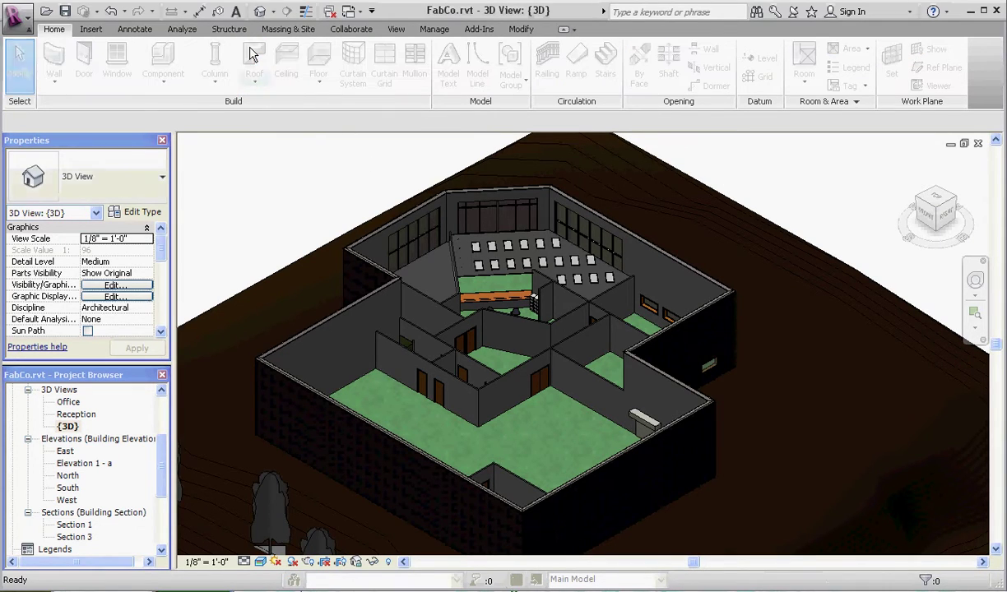
pyautogui.click(509, 310)
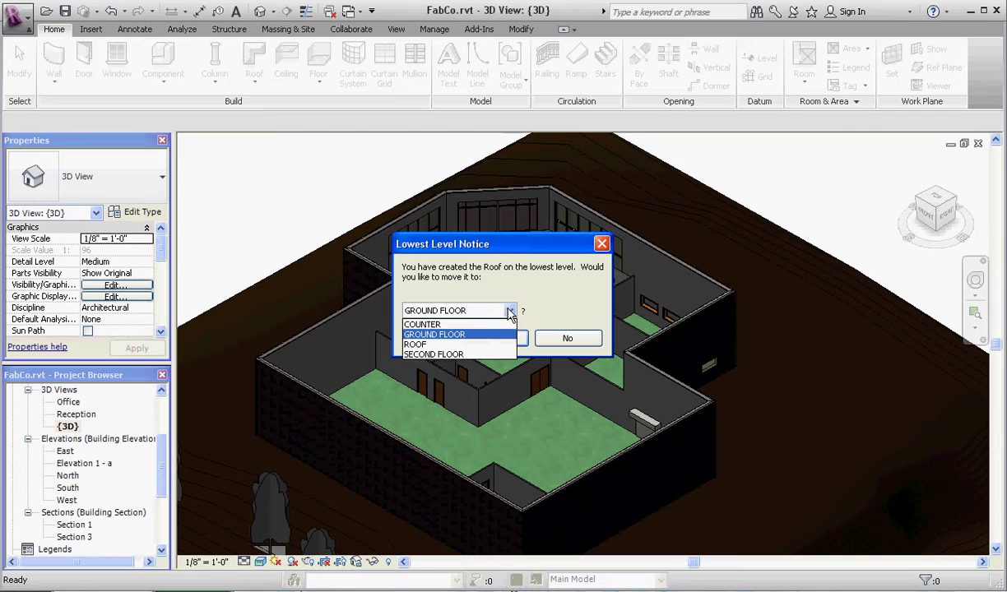
pyautogui.click(453, 344)
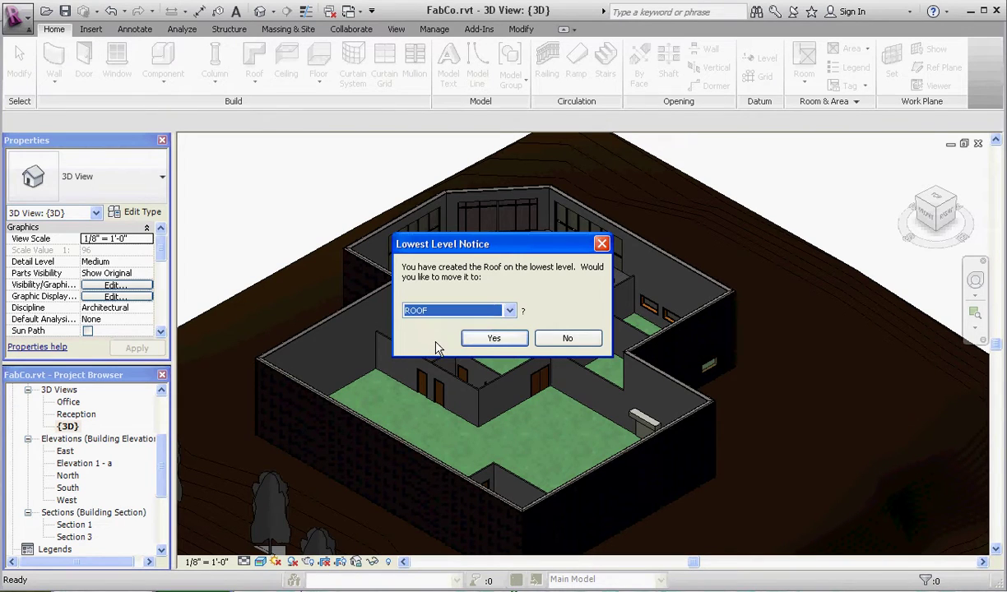
pyautogui.click(491, 340)
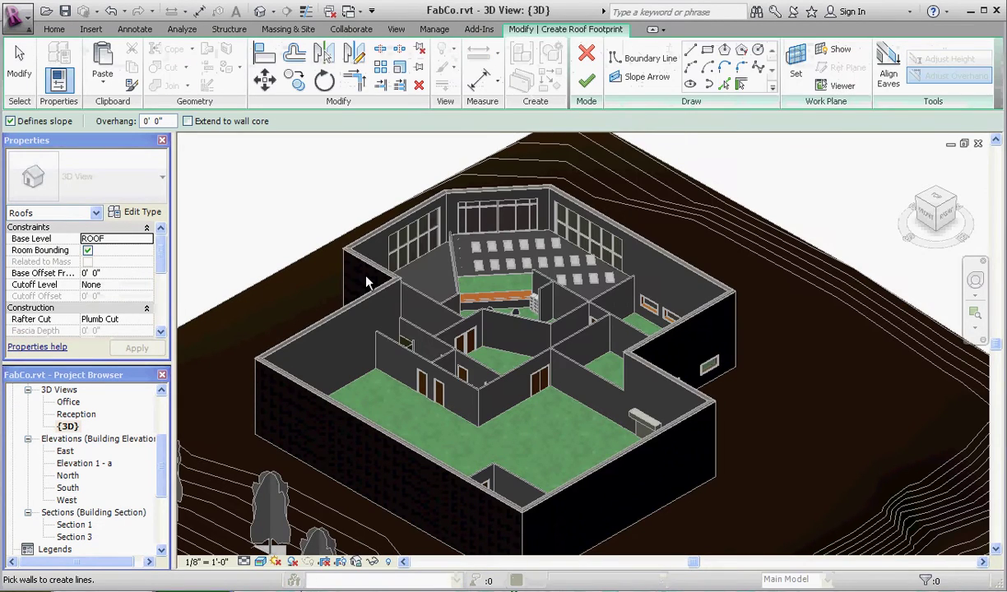
pyautogui.moveTo(162, 471); pyautogui.dragTo(129, 434)
pyautogui.doubleClick(128, 416)
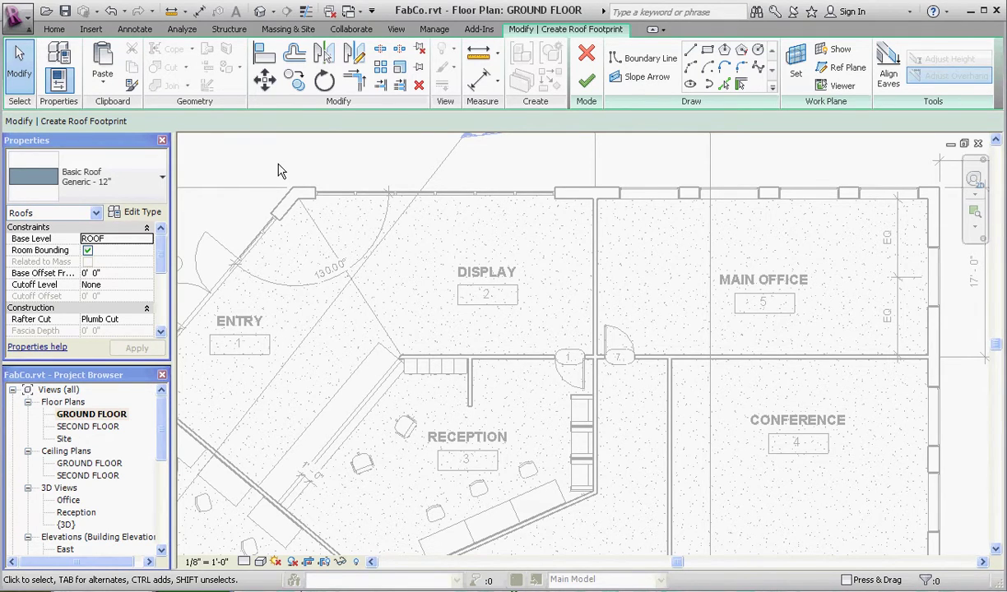
pyautogui.scroll(-2, 278, 170)
pyautogui.scroll(4, 282, 191)
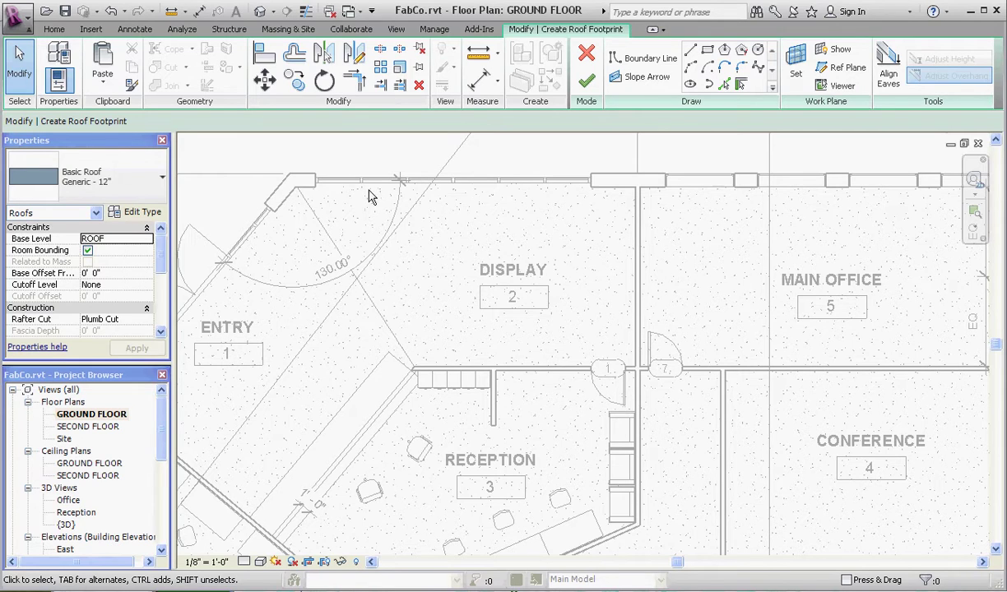
# Step: Pick the top, right and lower-right exterior walls as sloped roof boundary lines
pyautogui.click(741, 86)
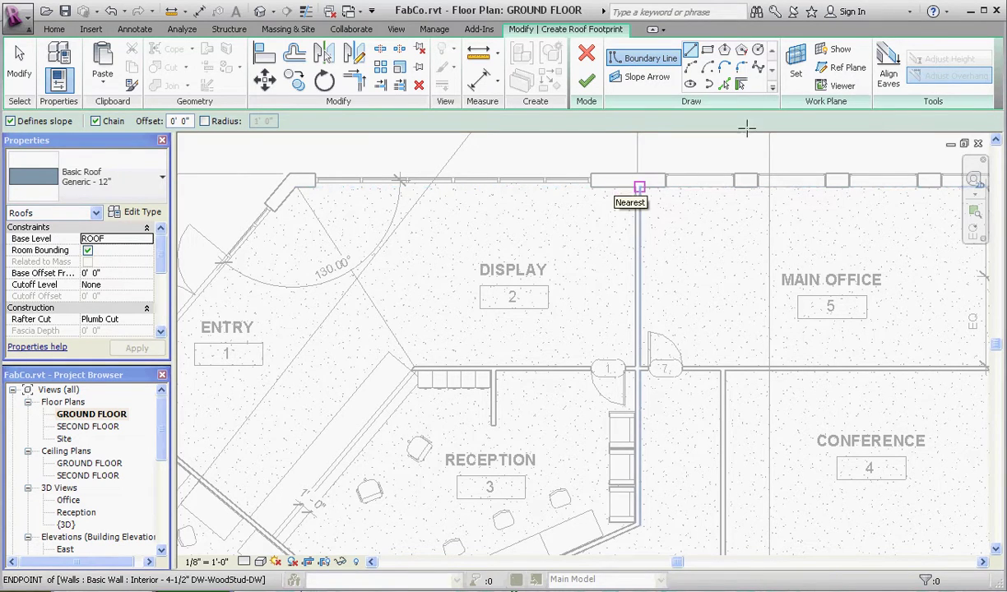
pyautogui.click(740, 85)
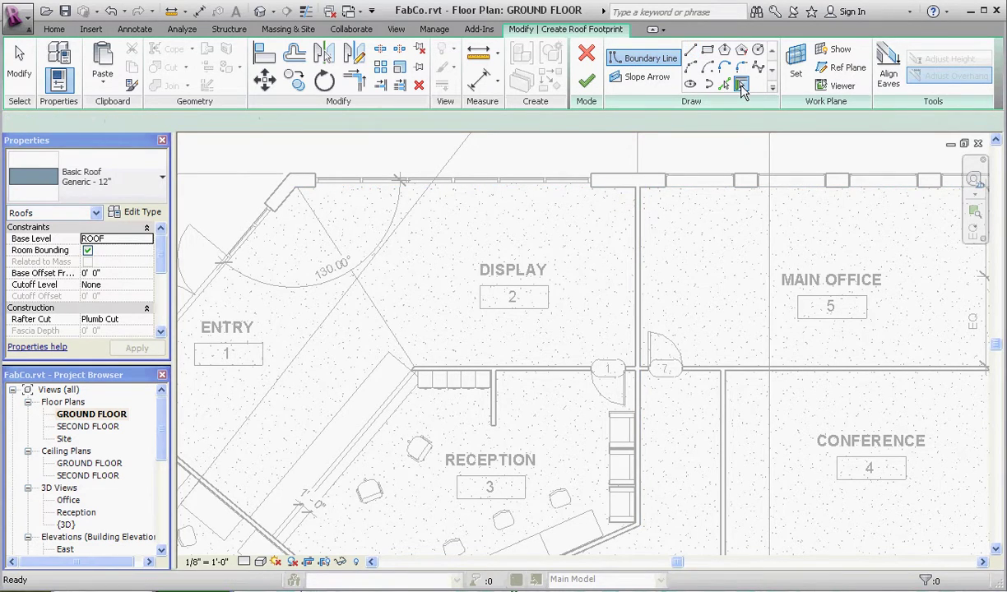
pyautogui.click(600, 185)
pyautogui.scroll(-3, 362, 239)
pyautogui.scroll(3, 680, 235)
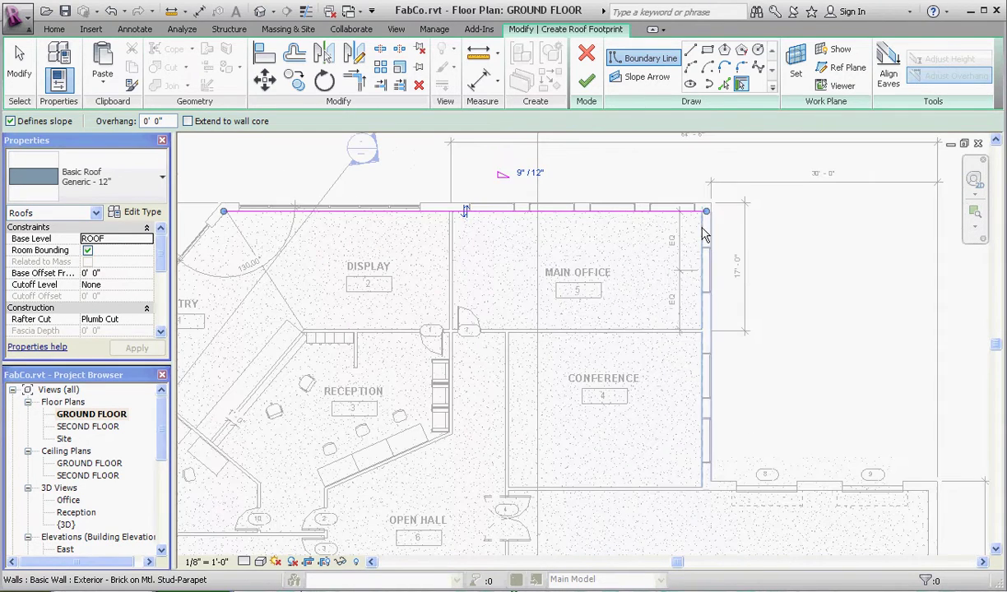
pyautogui.click(704, 362)
pyautogui.click(726, 494)
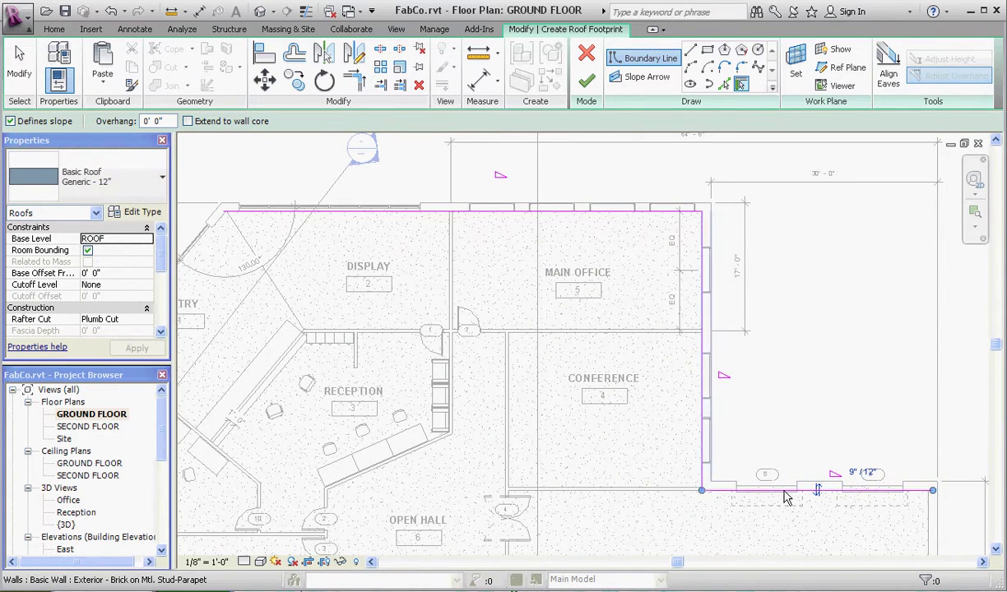
pyautogui.scroll(-3, 793, 499)
pyautogui.scroll(3, 791, 432)
pyautogui.scroll(-3, 784, 433)
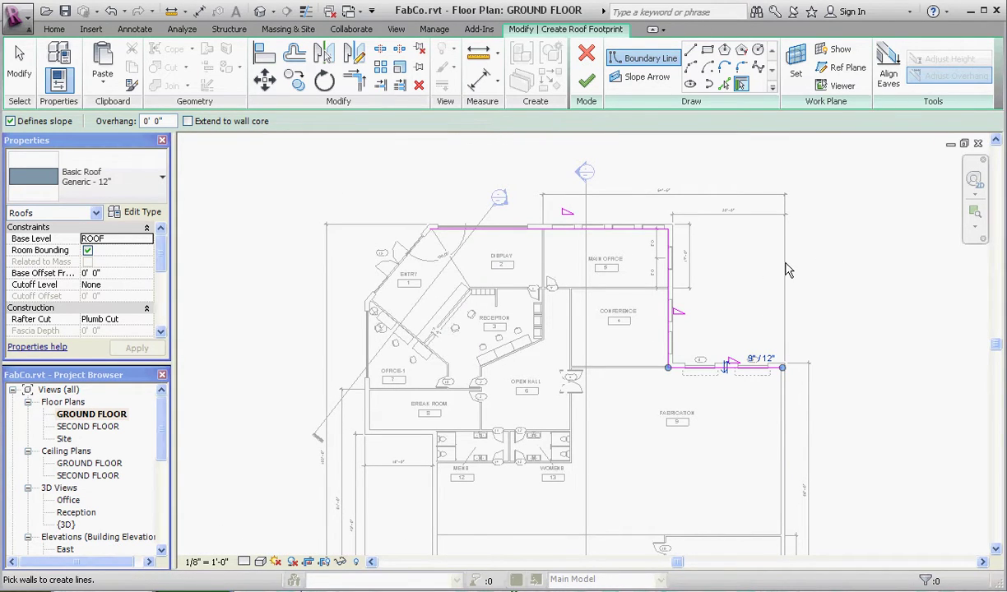
# Step: Cancel the roof sketch and discard its boundary lines
pyautogui.click(589, 56)
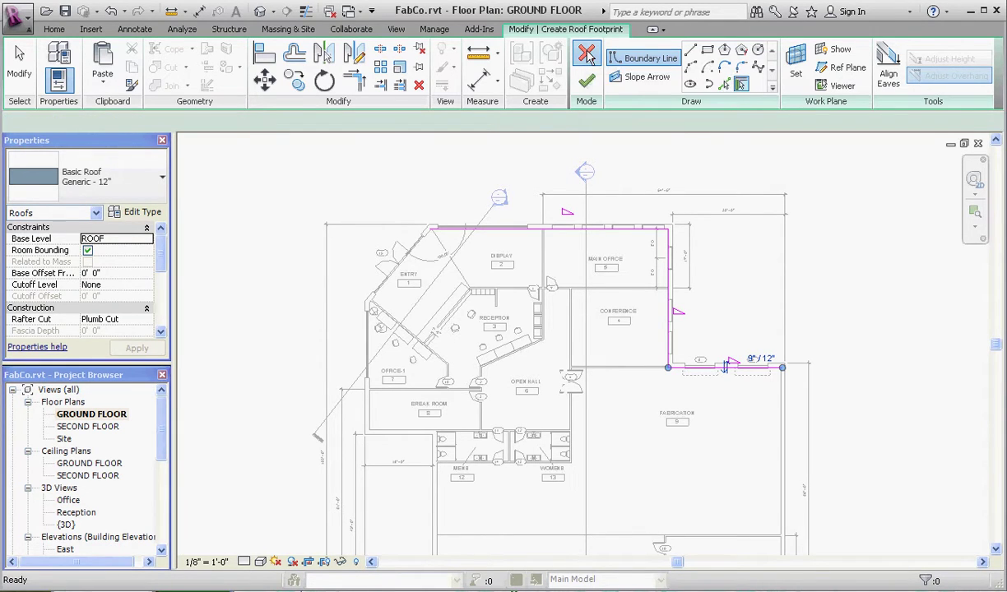
pyautogui.click(552, 364)
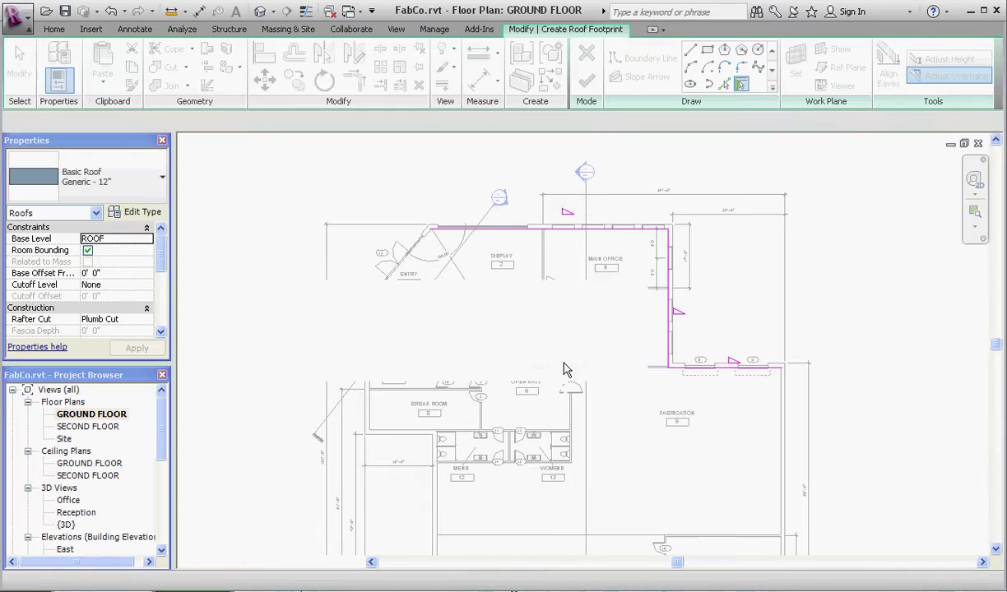
pyautogui.scroll(5, 488, 246)
pyautogui.scroll(-1, 531, 205)
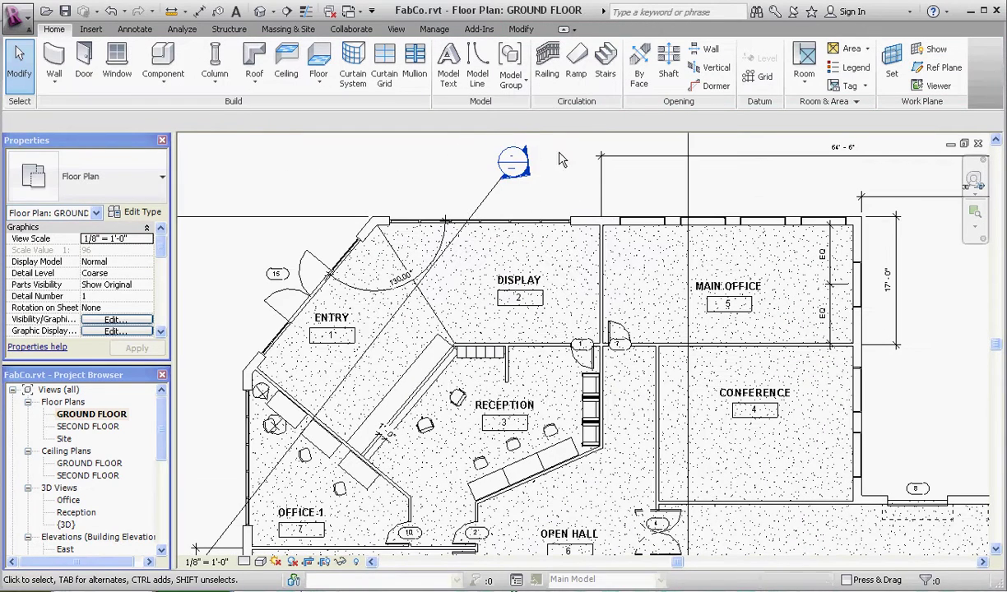
# Step: Start a new Roof by Footprint placed on the ROOF level
pyautogui.click(260, 53)
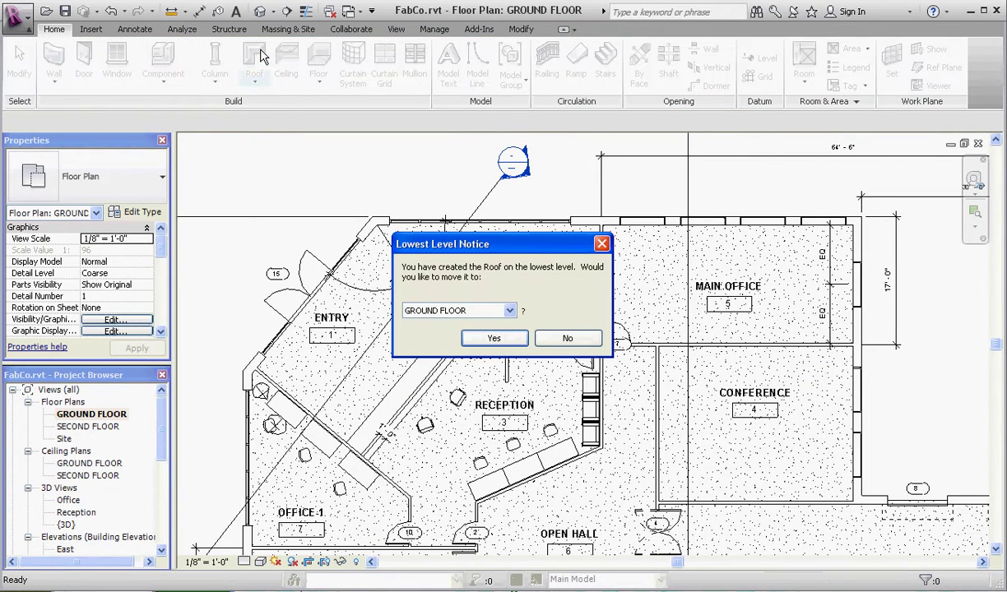
pyautogui.click(504, 311)
pyautogui.click(473, 338)
pyautogui.click(475, 338)
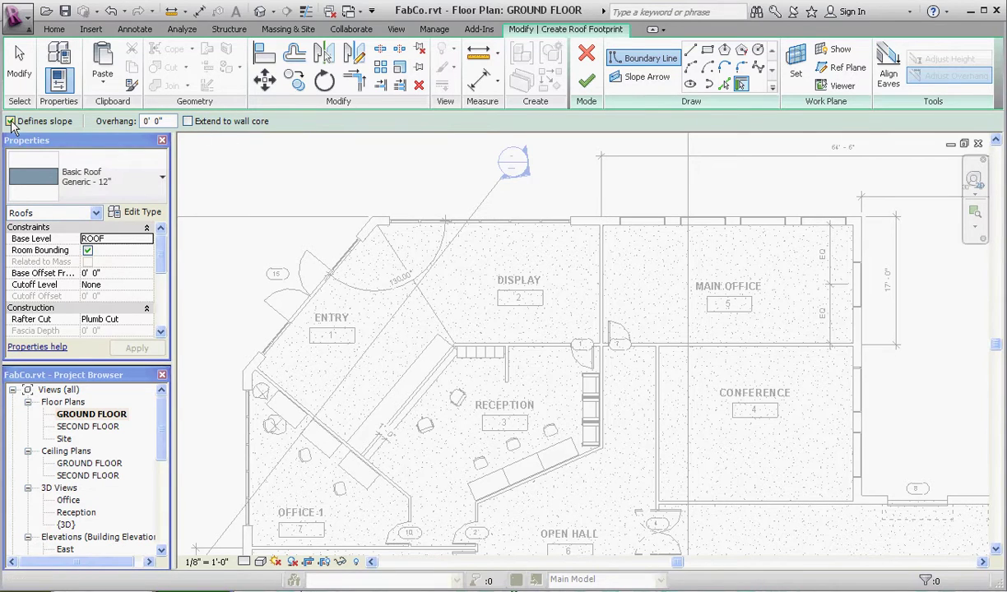
# Step: Turn off Defines slope and choose the Steel Truss - Insulation on Metal Deck - EPDM roof type
pyautogui.click(11, 121)
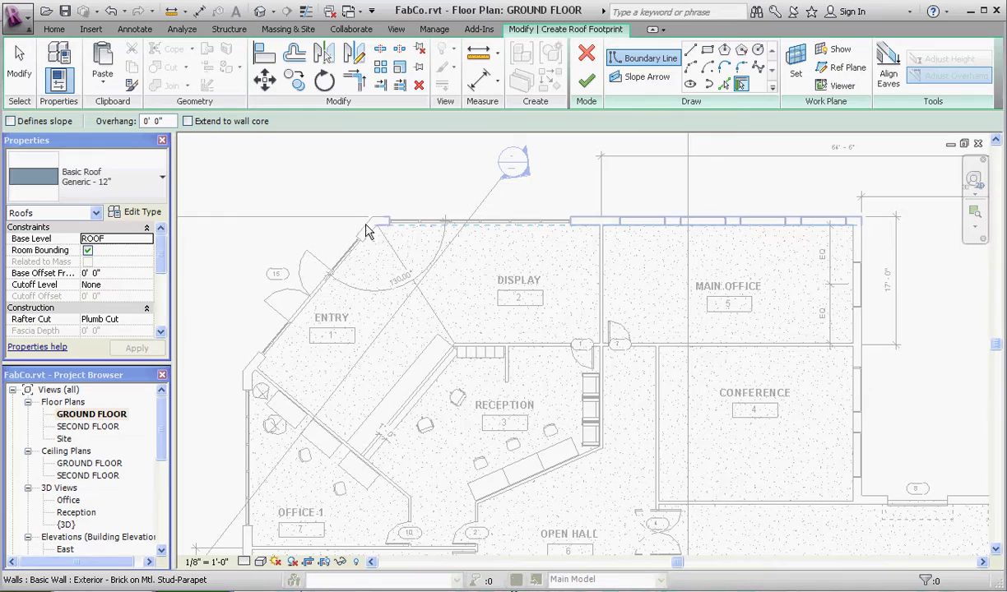
pyautogui.click(161, 183)
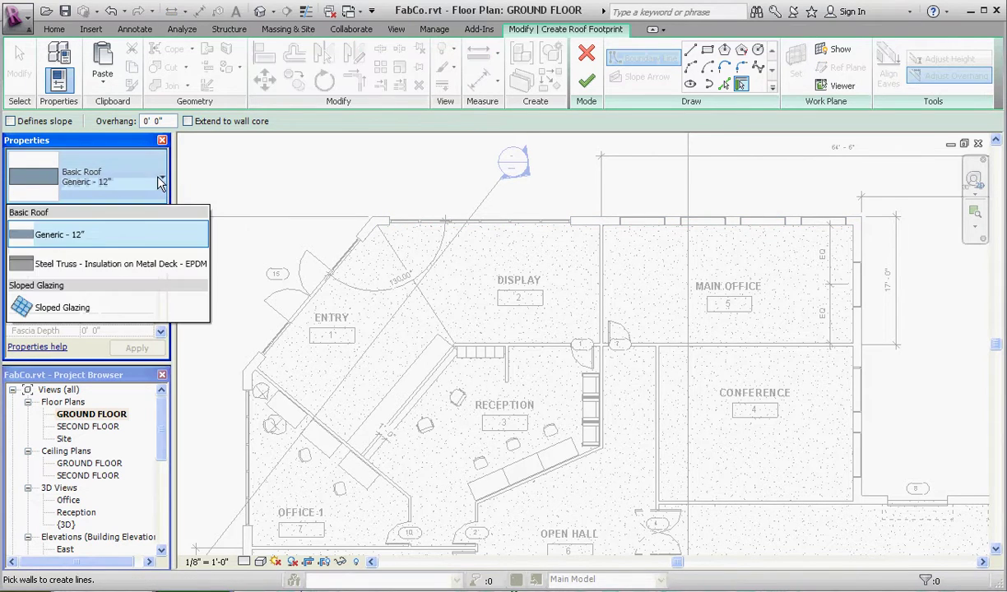
pyautogui.click(114, 265)
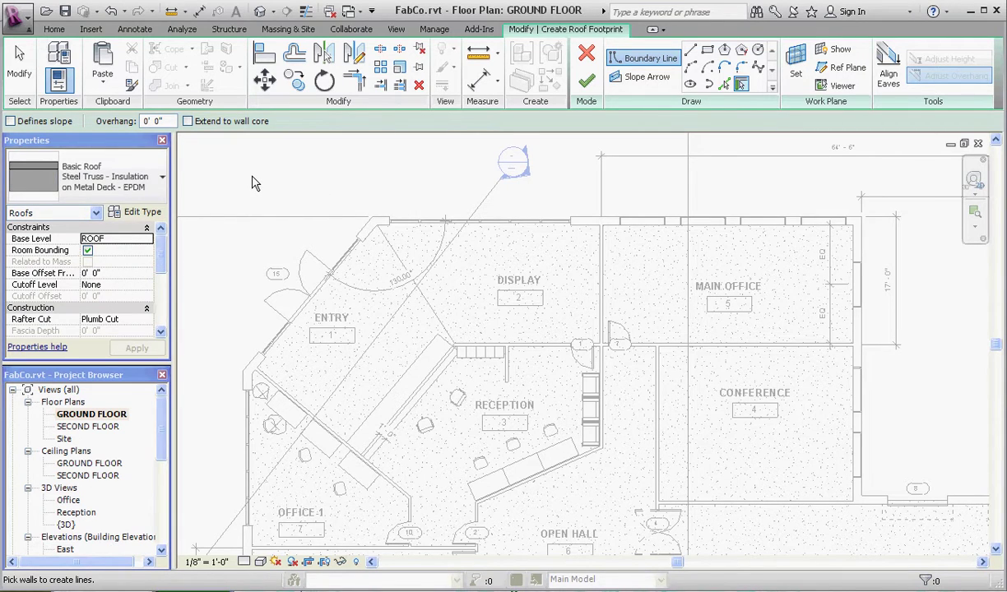
# Step: Pick the top, right, far-right and bottom exterior walls as roof boundaries
pyautogui.click(385, 226)
pyautogui.click(853, 274)
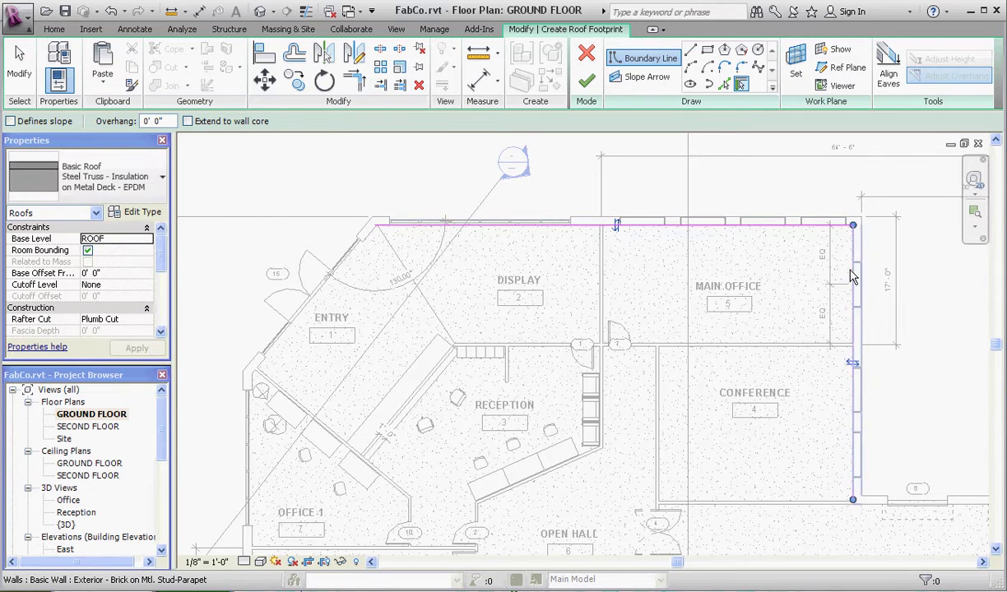
pyautogui.click(875, 508)
pyautogui.scroll(-2, 631, 251)
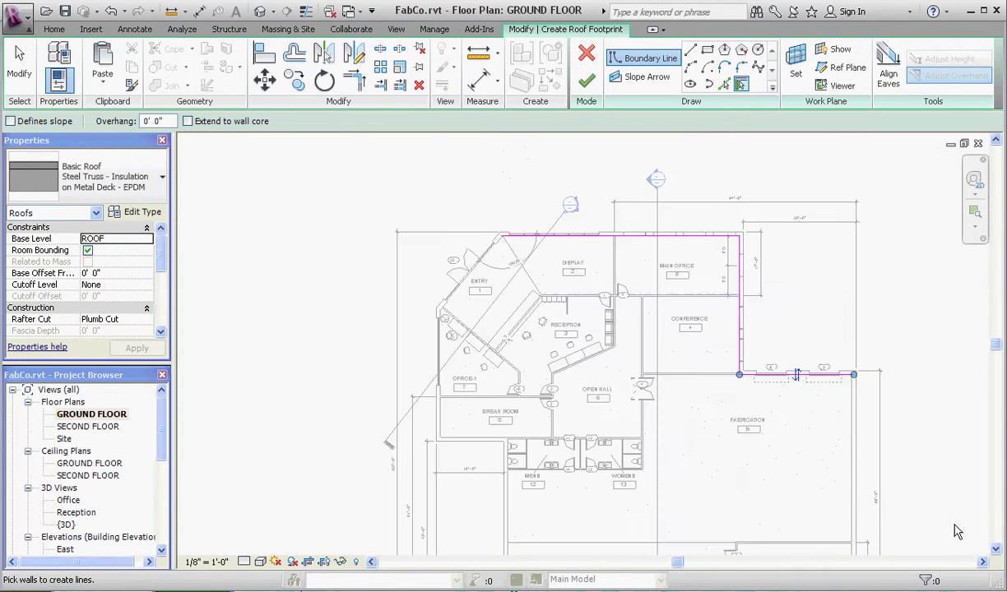
pyautogui.moveTo(916, 415); pyautogui.dragTo(848, 404, button='middle')
pyautogui.click(828, 391)
pyautogui.scroll(-2, 782, 285)
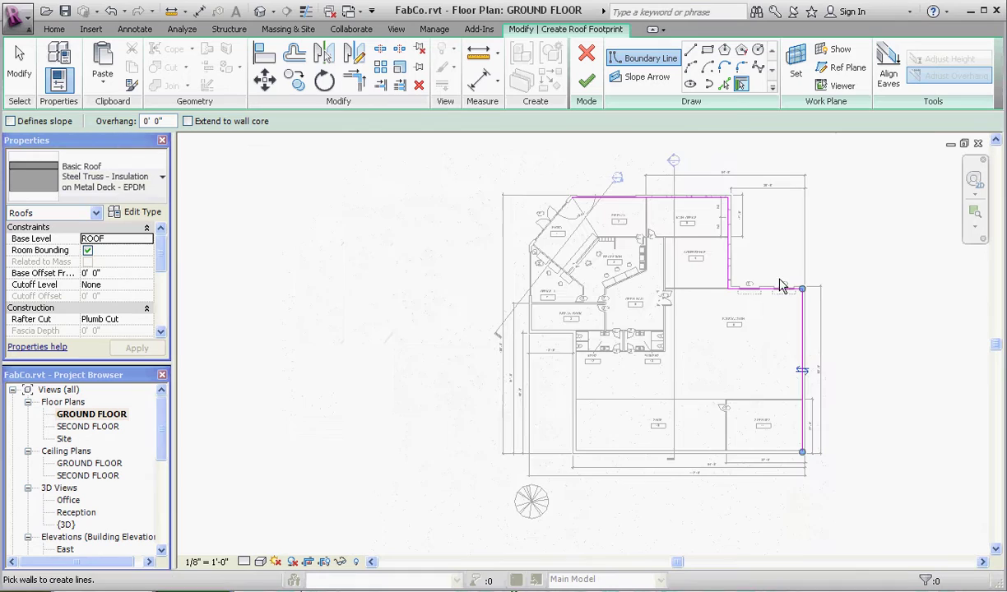
pyautogui.scroll(1, 764, 452)
pyautogui.click(757, 437)
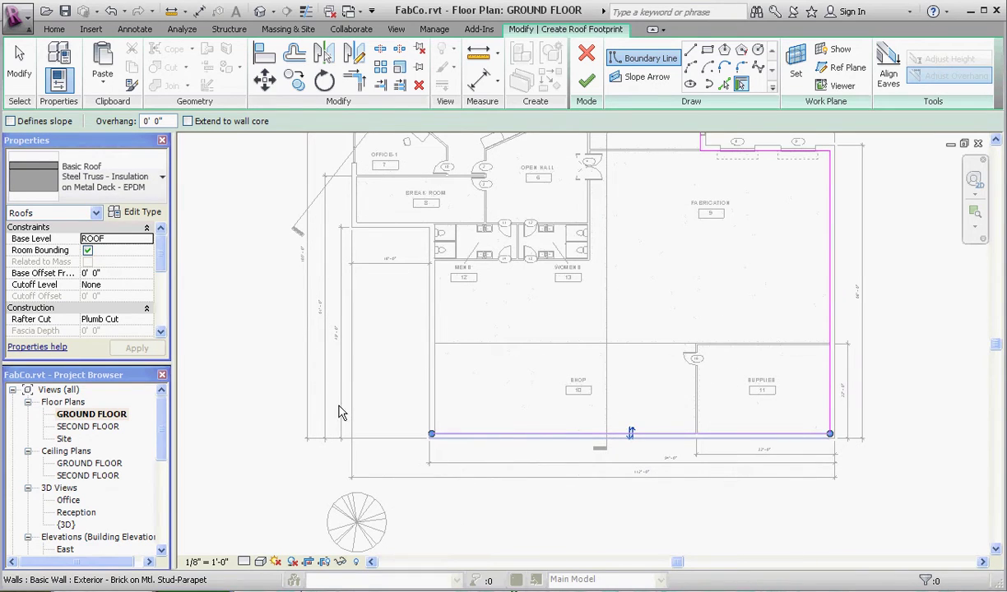
# Step: Pick the lower-wing, upper-left, left and diagonal entry walls, then finish the flat roof
pyautogui.click(436, 395)
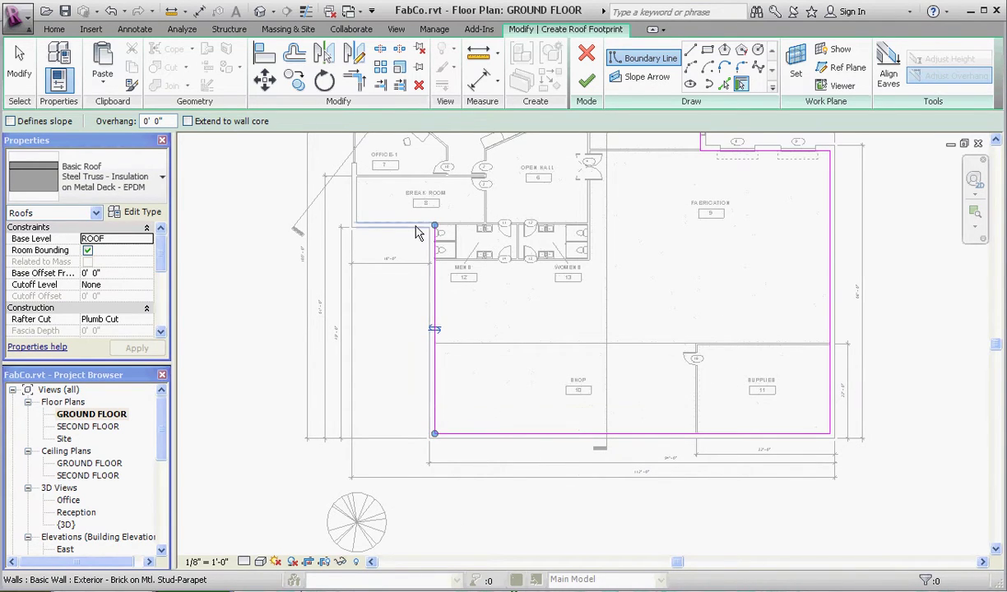
pyautogui.click(381, 222)
pyautogui.click(361, 212)
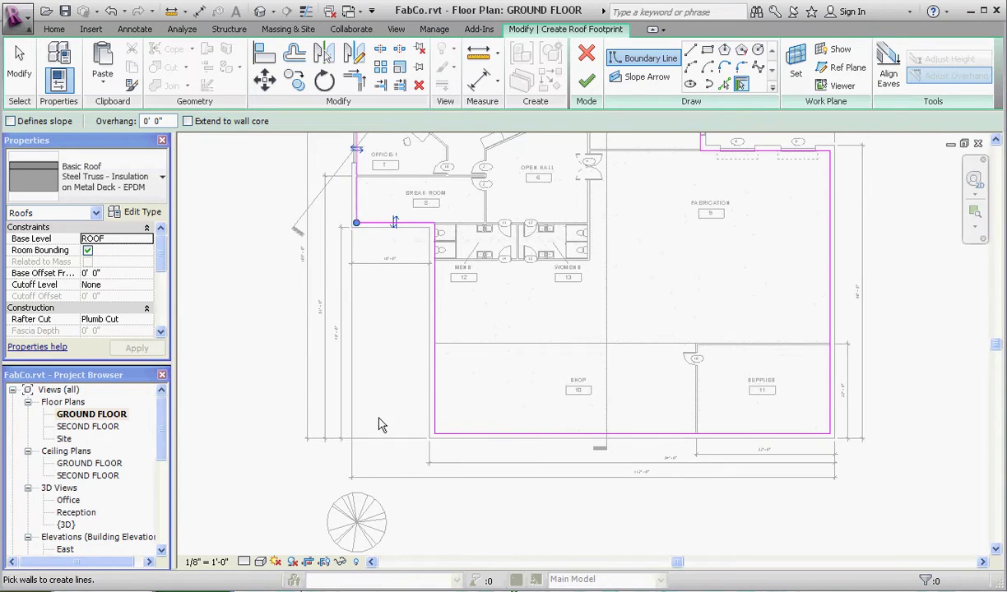
pyautogui.scroll(-2, 377, 423)
pyautogui.scroll(2, 395, 205)
pyautogui.scroll(3, 395, 208)
pyautogui.click(384, 163)
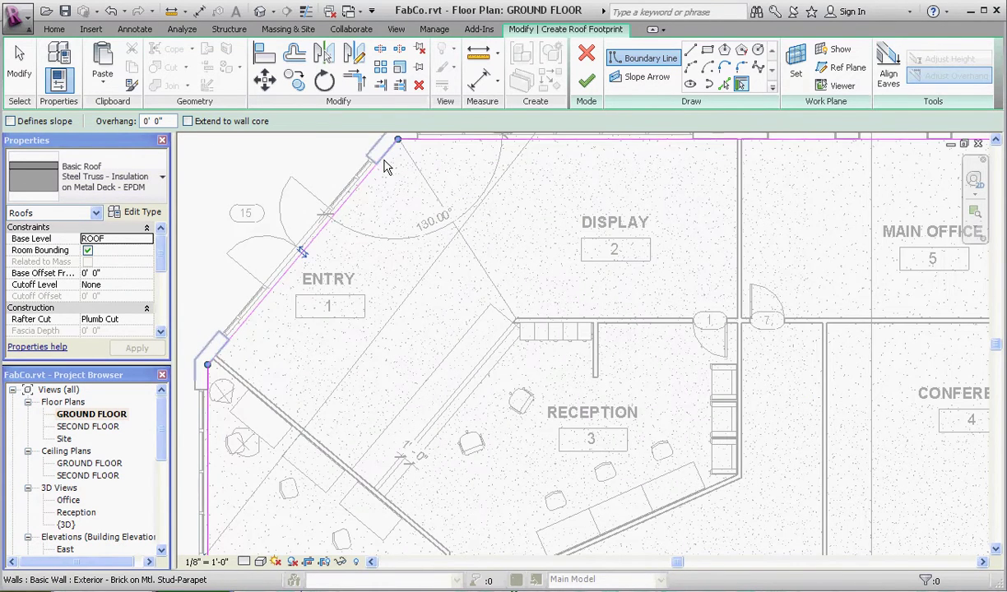
pyautogui.scroll(-2, 355, 420)
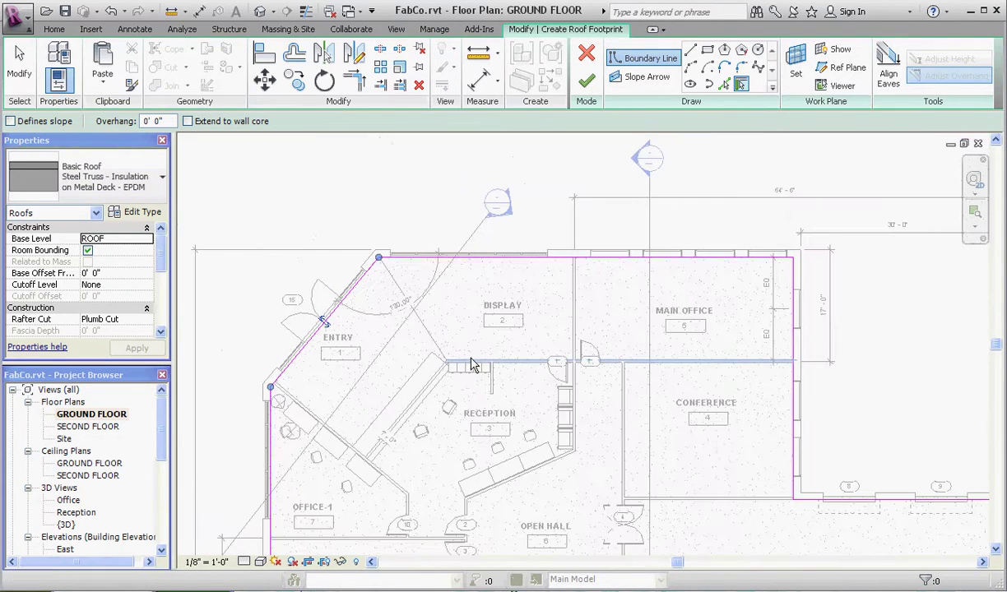
pyautogui.click(588, 83)
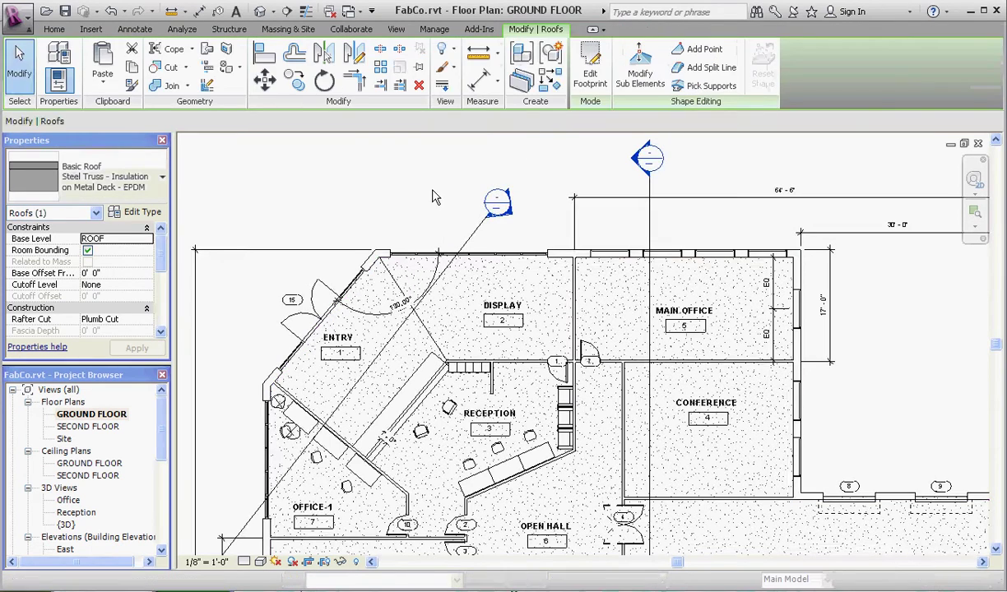
pyautogui.press('Escape')
pyautogui.click(57, 528)
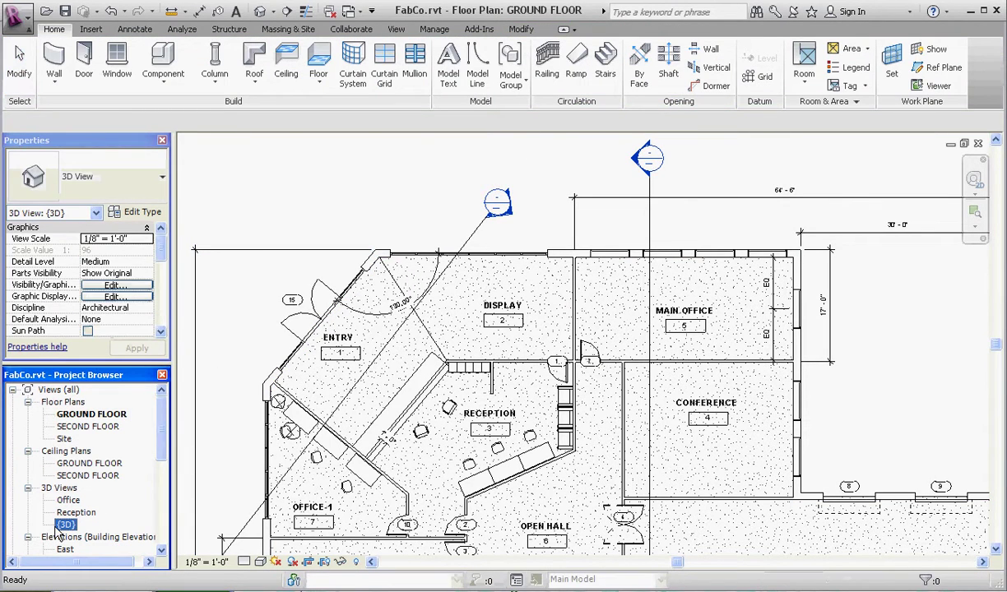
pyautogui.doubleClick(60, 526)
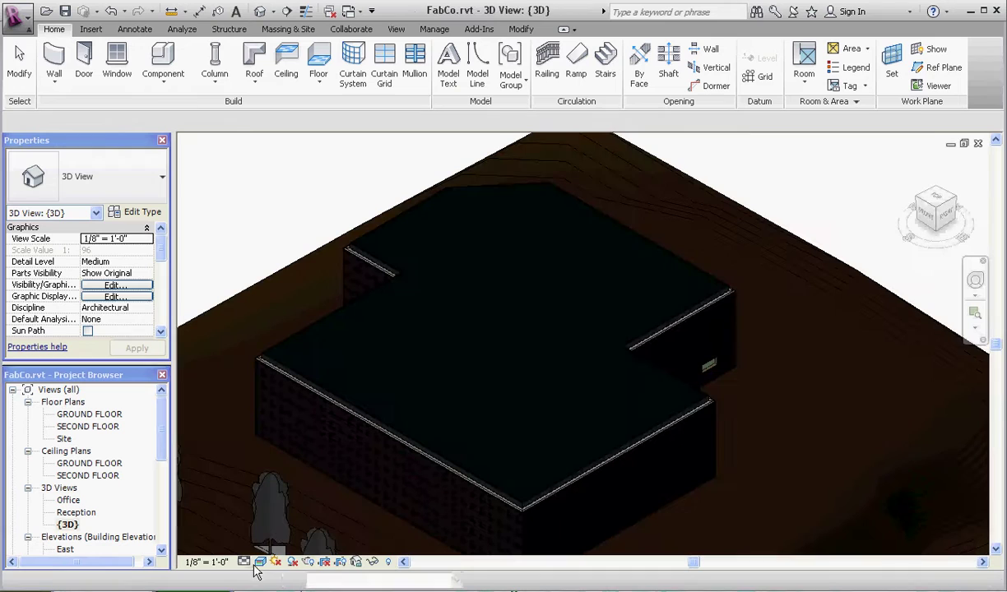
pyautogui.click(260, 562)
pyautogui.click(276, 505)
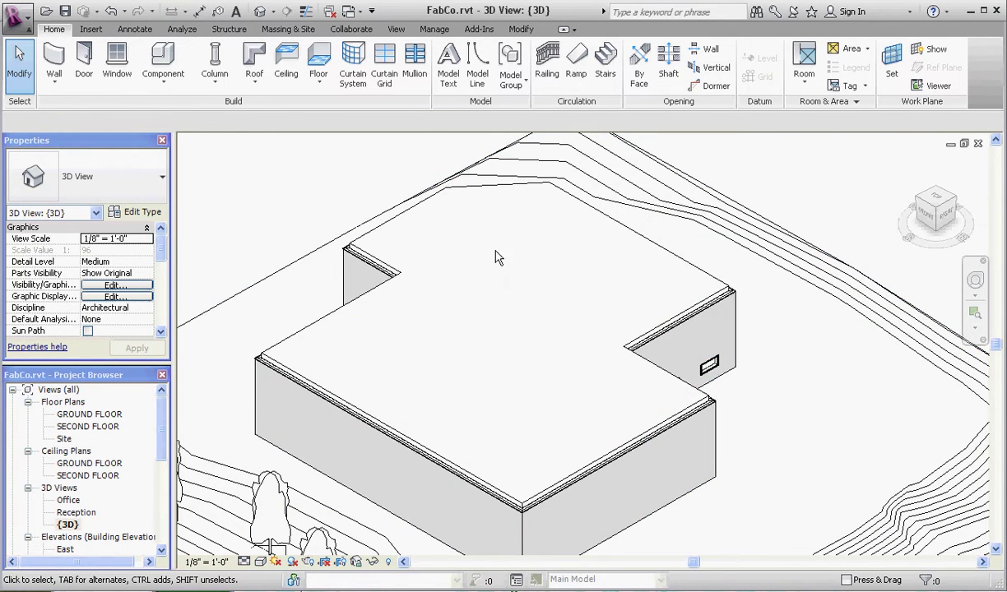
pyautogui.scroll(2, 658, 434)
pyautogui.scroll(3, 469, 498)
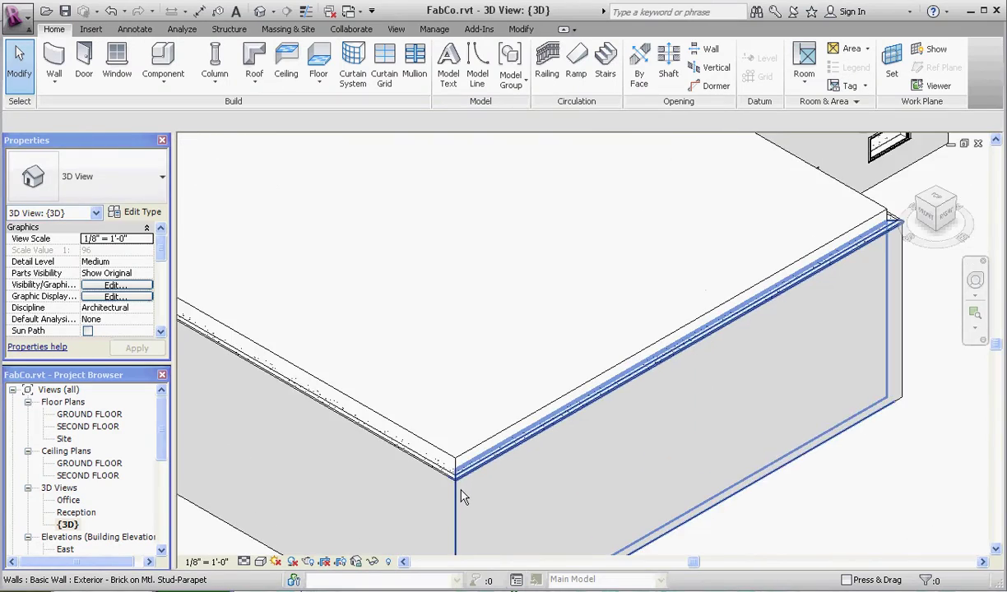
pyautogui.scroll(-1, 522, 419)
pyautogui.scroll(-3, 523, 419)
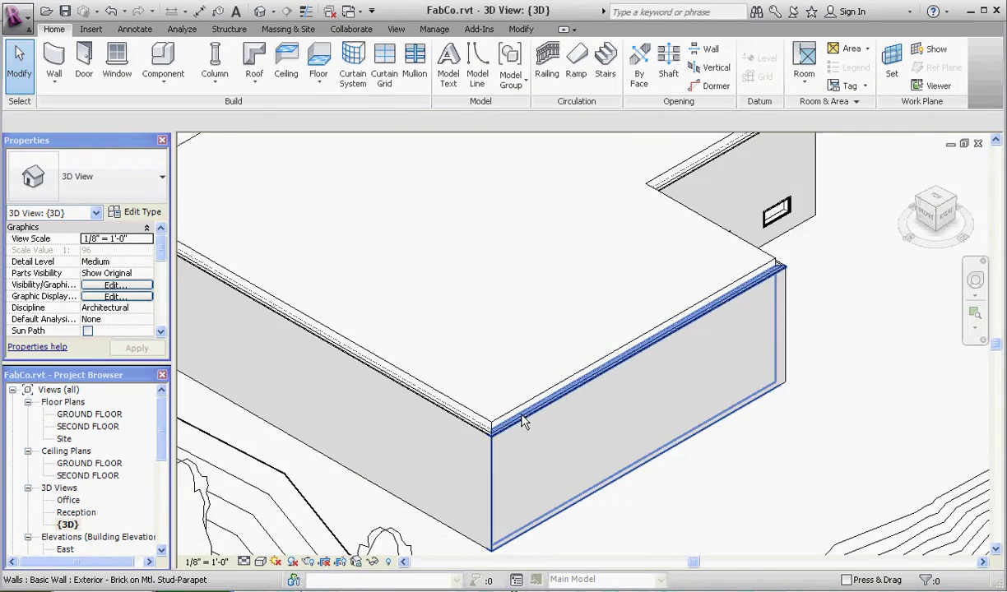
pyautogui.scroll(-2, 160, 475)
pyautogui.scroll(-1, 160, 476)
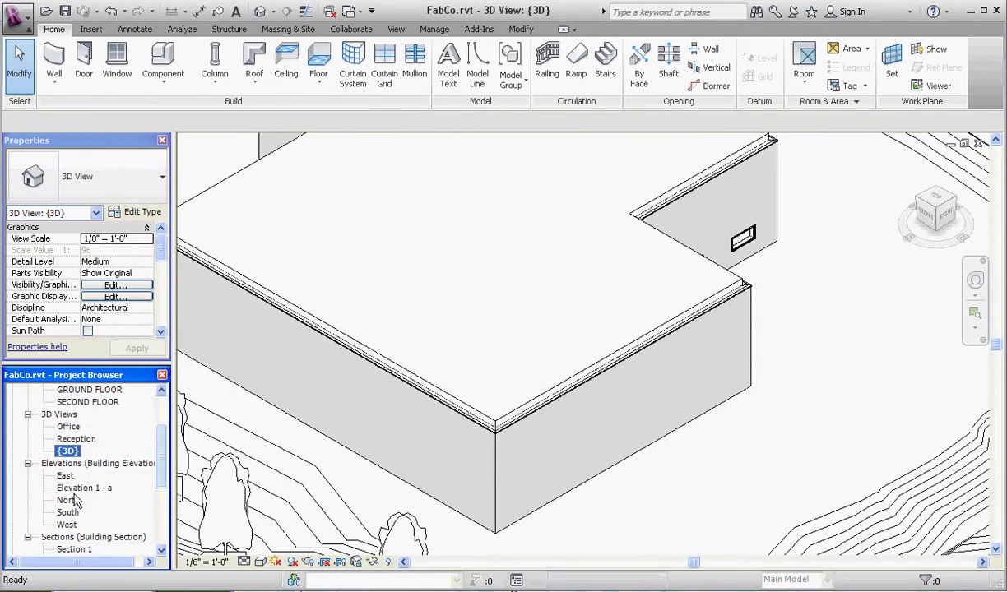
# Step: In the East elevation, copy the ROOF level upward to create Level 5
pyautogui.doubleClick(66, 475)
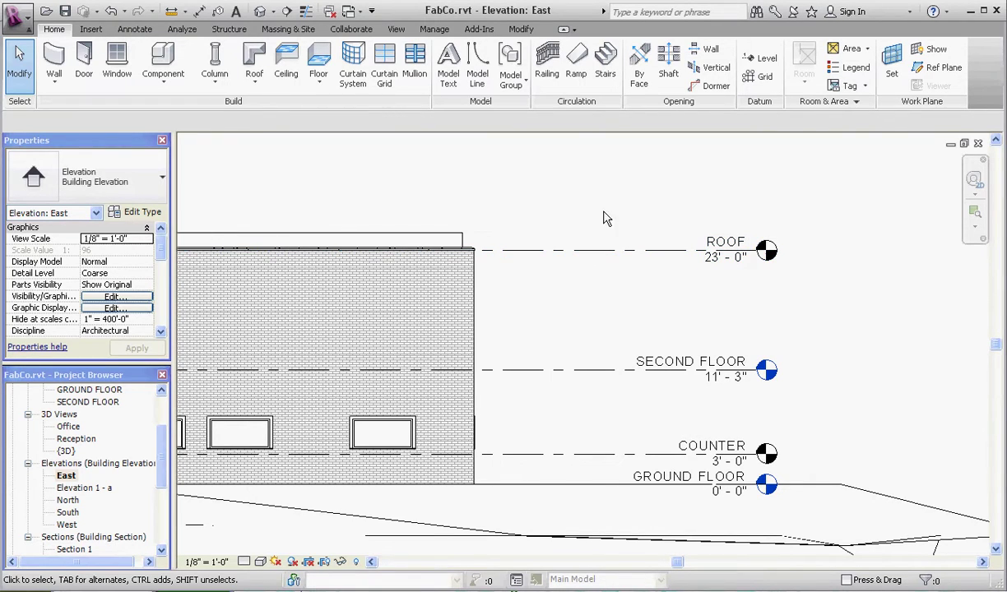
pyautogui.click(611, 255)
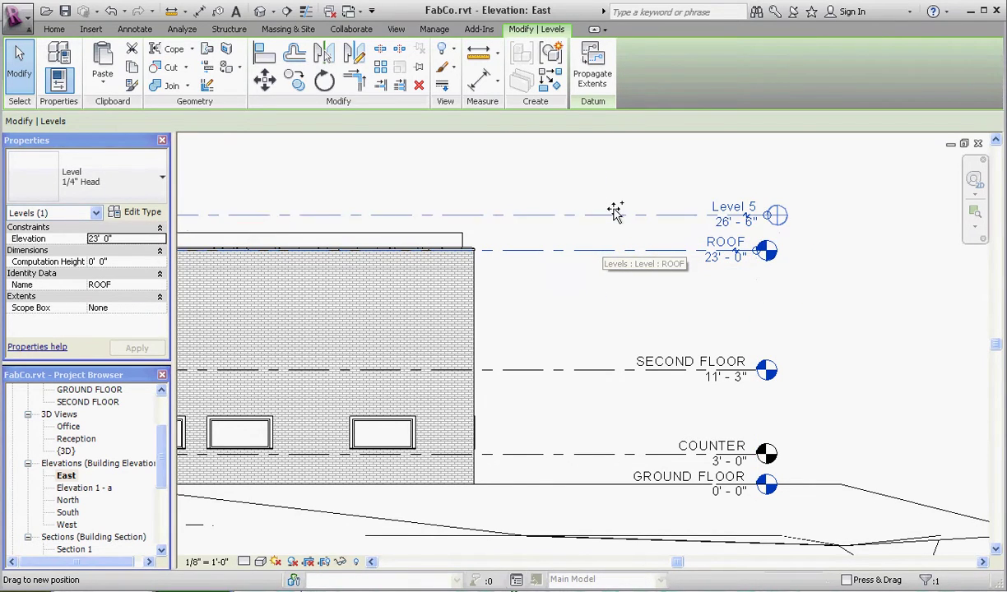
pyautogui.moveTo(615, 212); pyautogui.dragTo(603, 206)
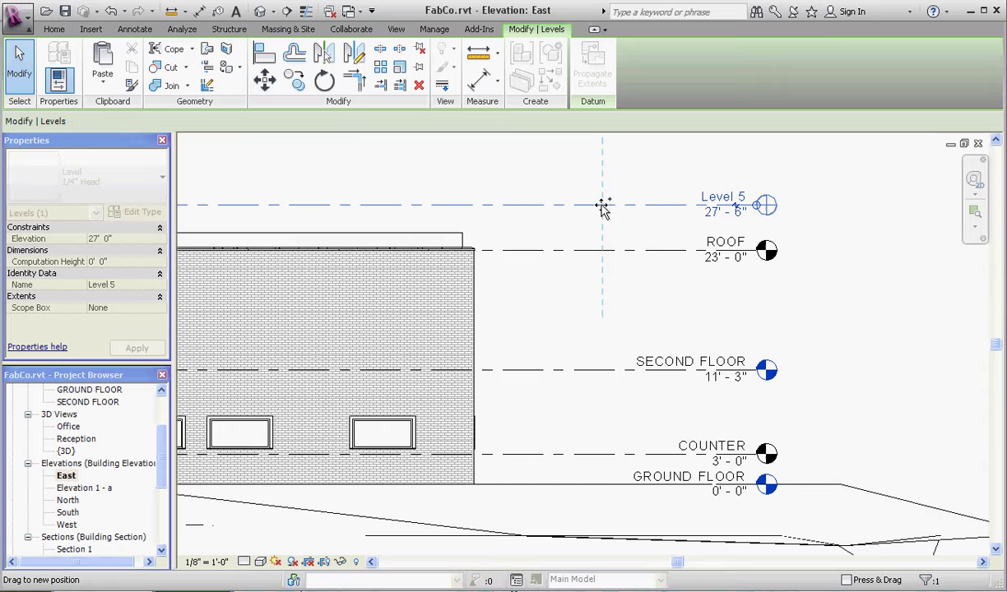
pyautogui.moveTo(602, 206); pyautogui.dragTo(602, 206)
pyautogui.click(611, 306)
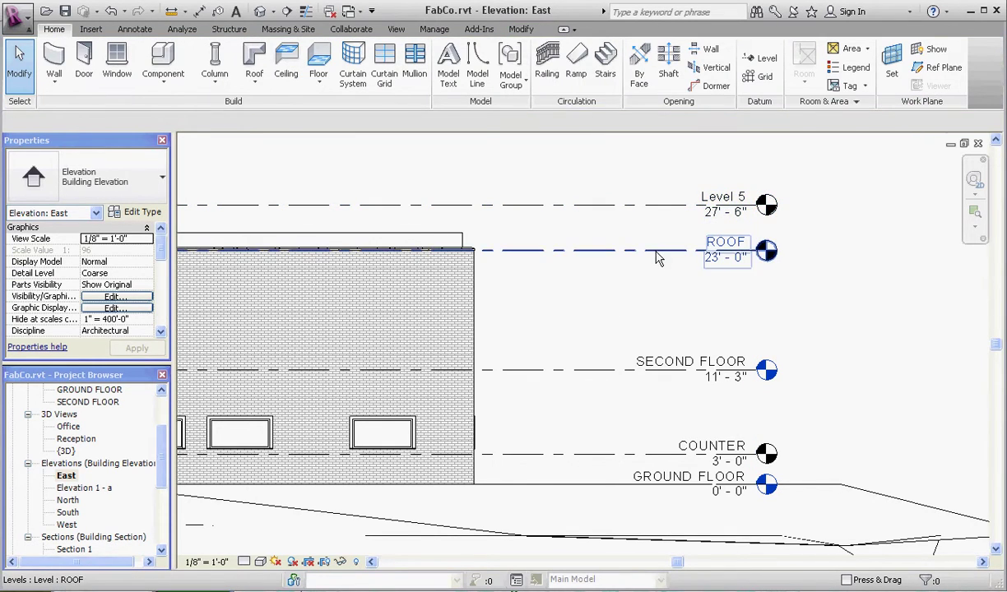
# Step: Set Level 5's elevation to 26' and rename it EXTERIOR WALL
pyautogui.click(679, 204)
pyautogui.click(725, 212)
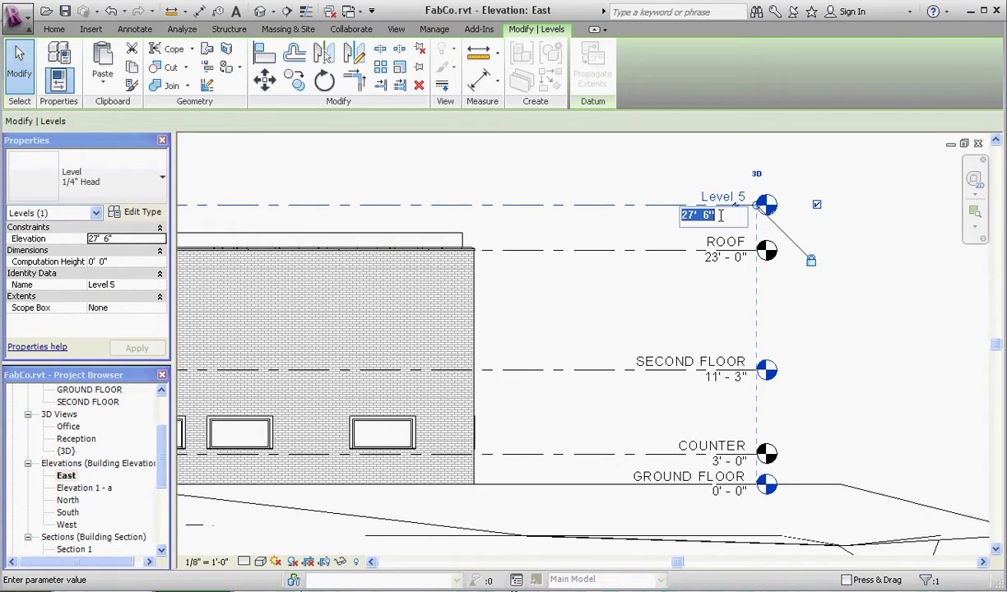
pyautogui.write('26')
pyautogui.press('Return')
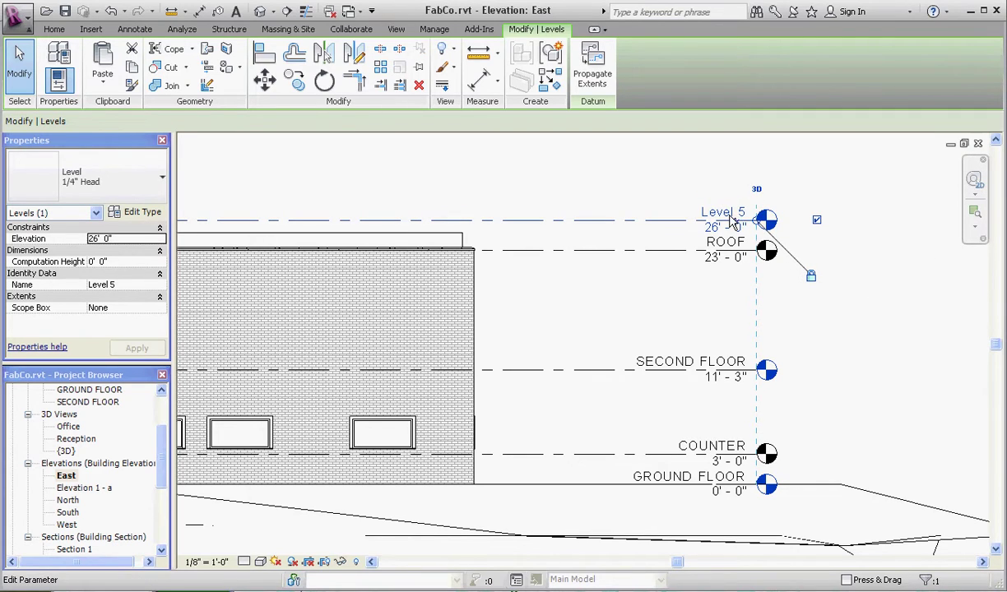
pyautogui.click(723, 231)
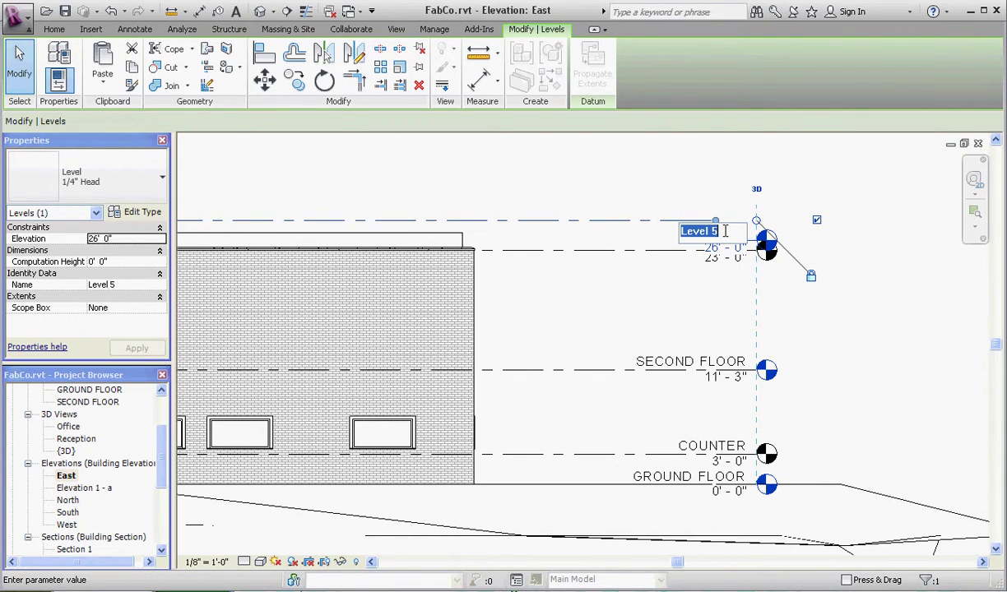
pyautogui.write('EXTERIOR')
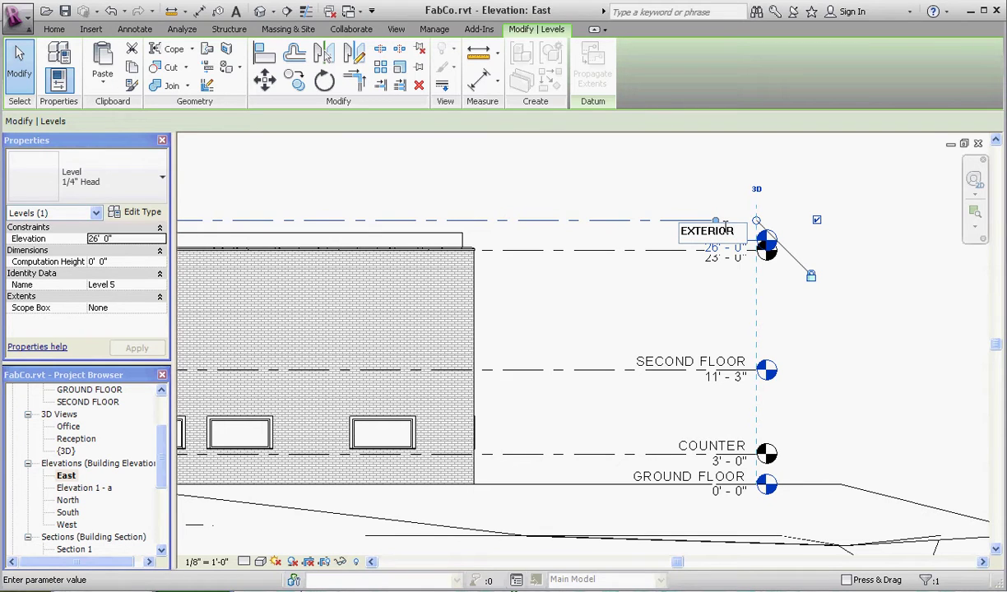
pyautogui.write(' WALL')
pyautogui.click(872, 252)
pyautogui.click(872, 251)
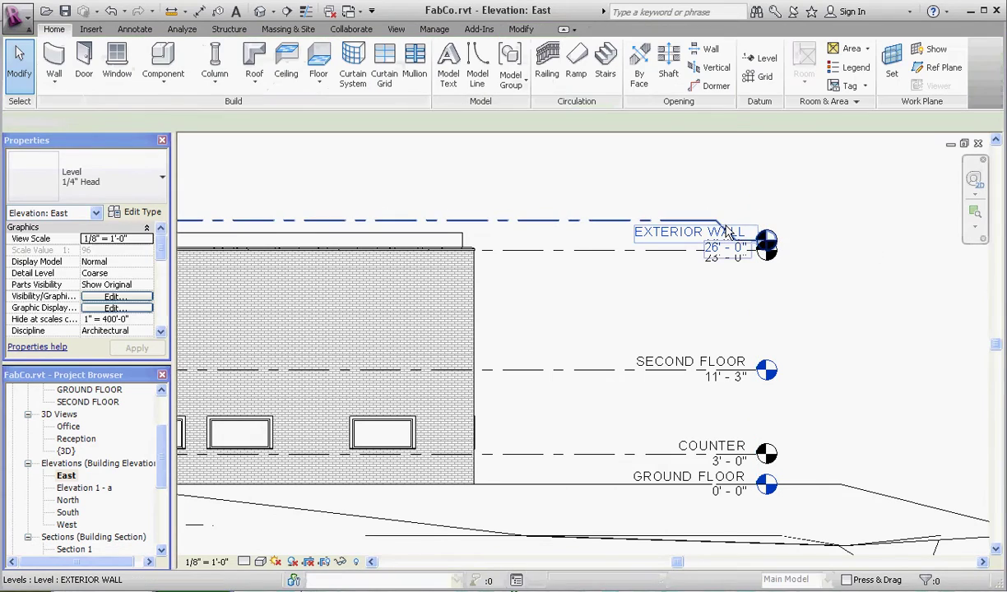
# Step: Add an elbow offsetting the EXTERIOR WALL level head above the ROOF head
pyautogui.scroll(3, 723, 223)
pyautogui.click(526, 217)
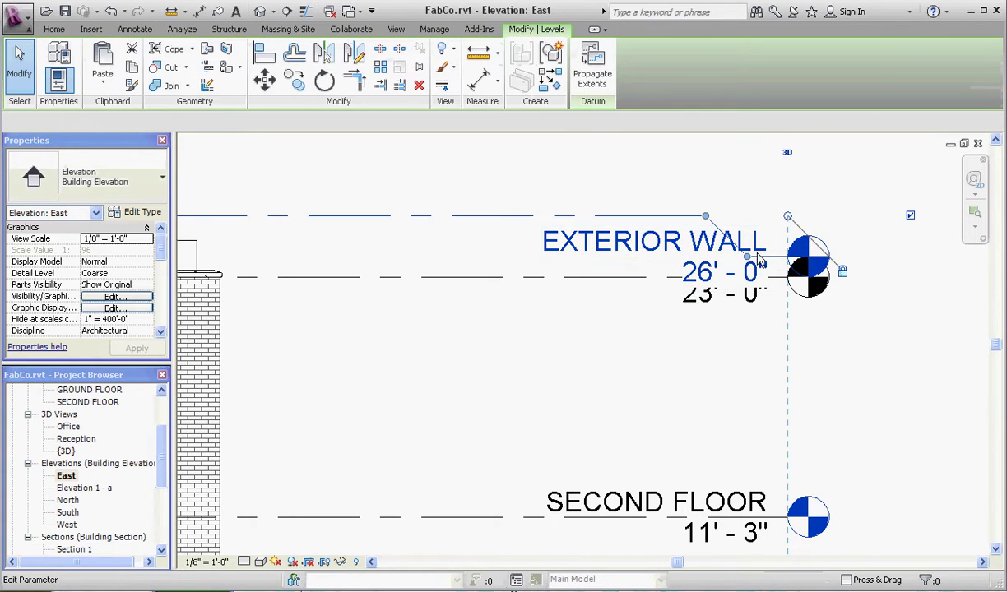
pyautogui.moveTo(751, 260); pyautogui.dragTo(758, 168)
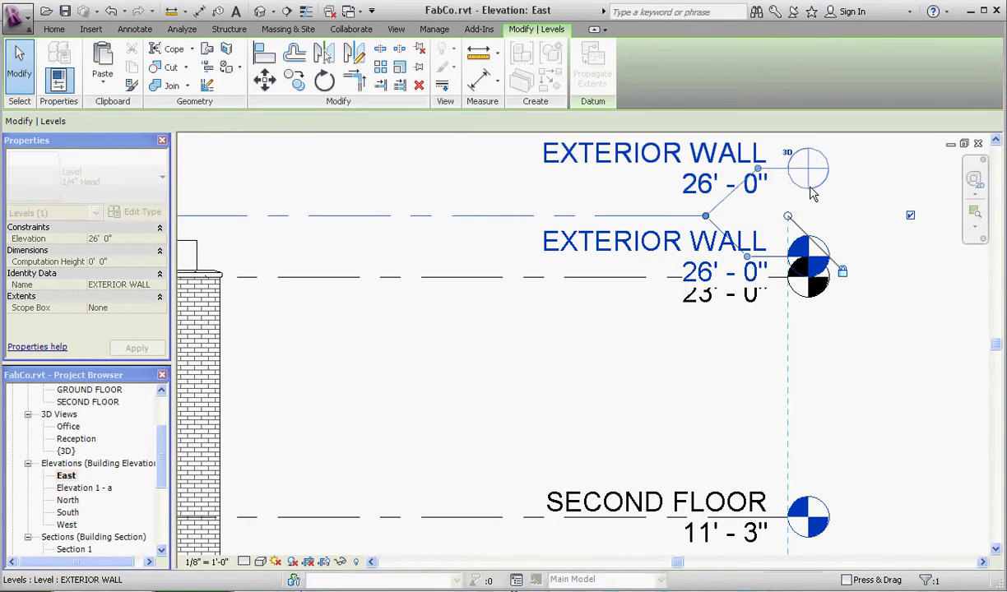
pyautogui.click(856, 226)
pyautogui.scroll(-2, 784, 382)
pyautogui.scroll(1, 813, 387)
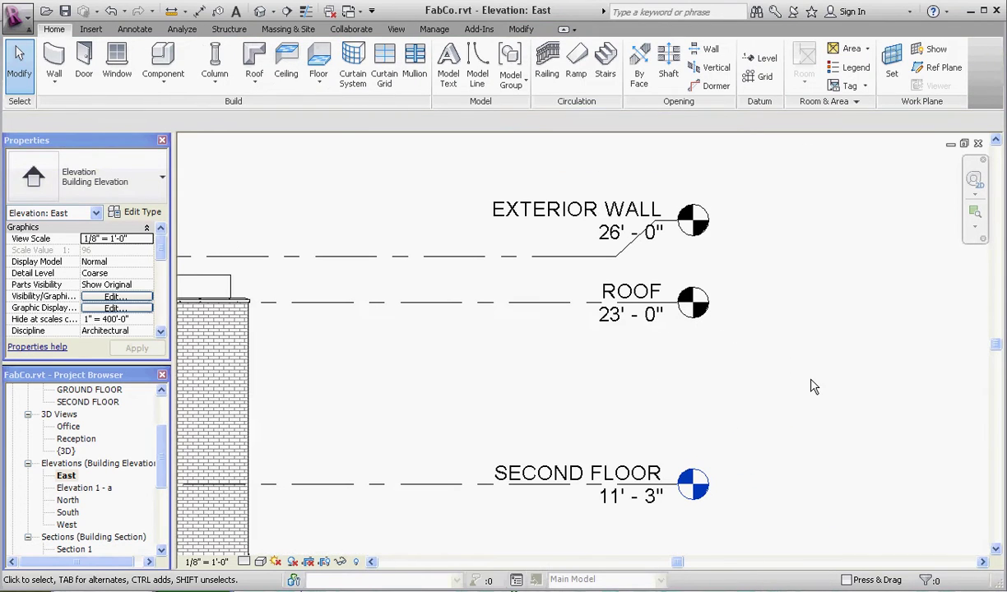
pyautogui.click(558, 312)
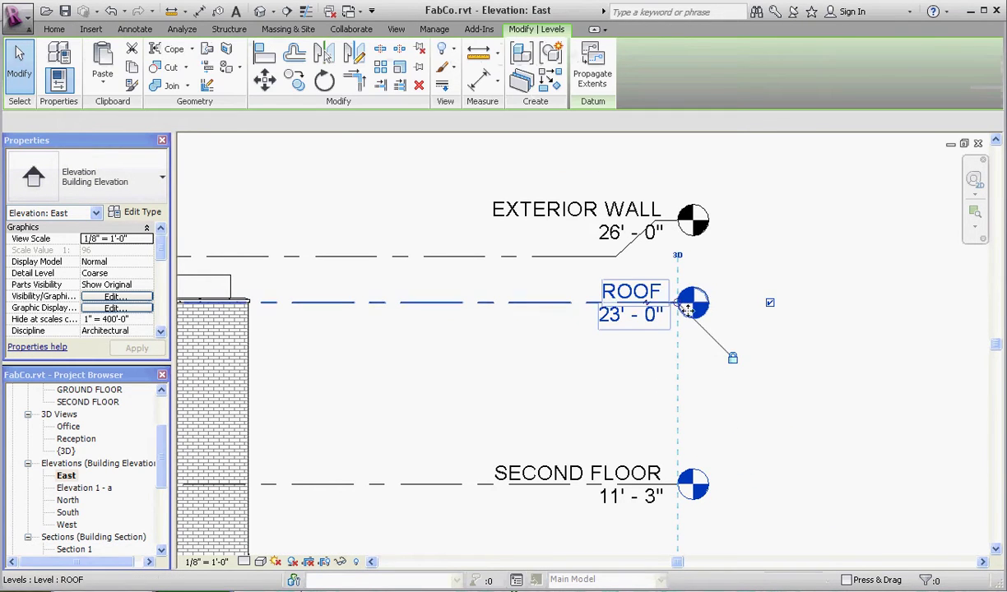
pyautogui.scroll(2, 652, 312)
pyautogui.click(654, 313)
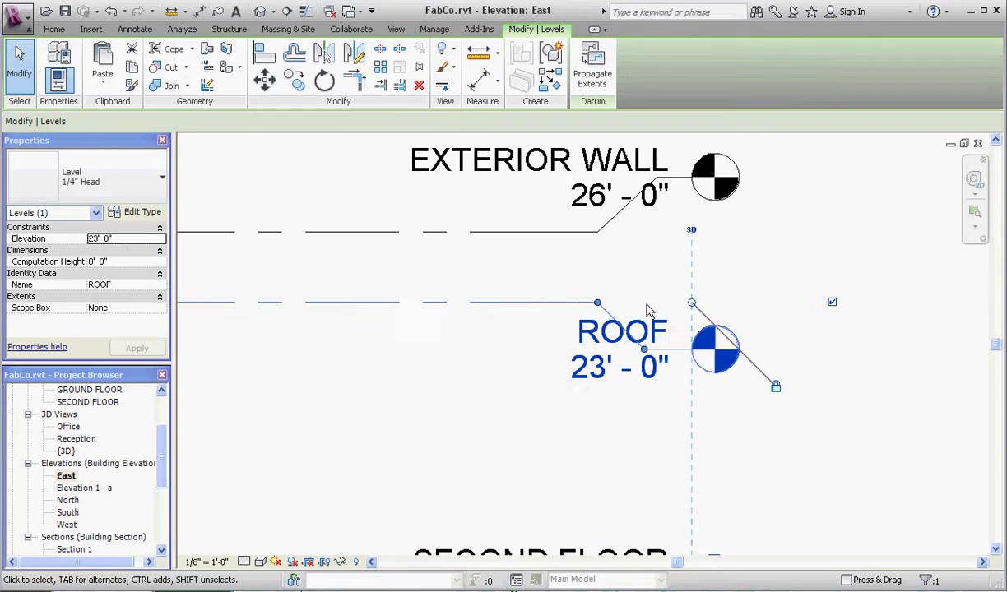
pyautogui.click(744, 460)
pyautogui.scroll(-1, 531, 315)
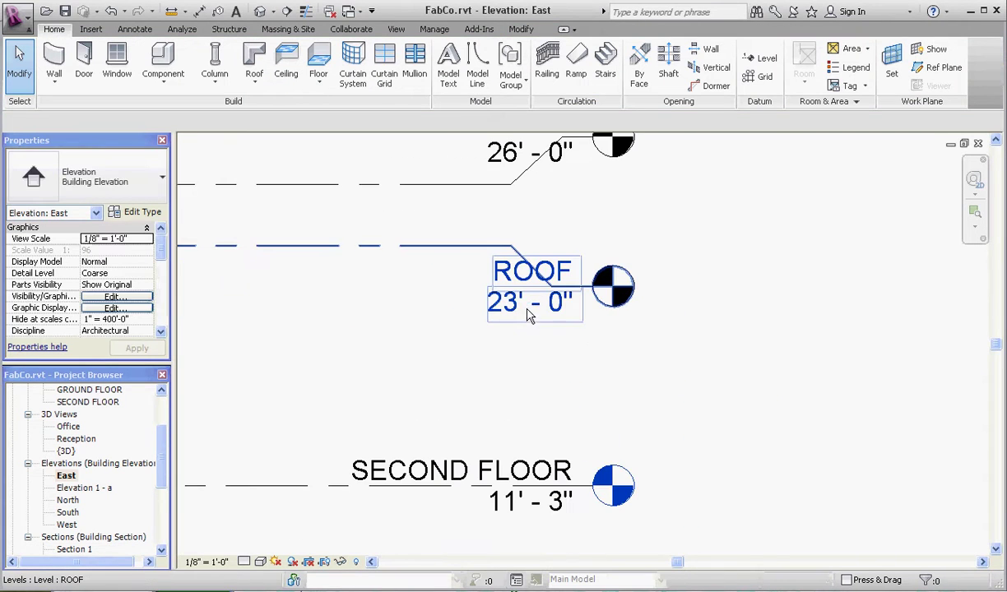
pyautogui.click(518, 247)
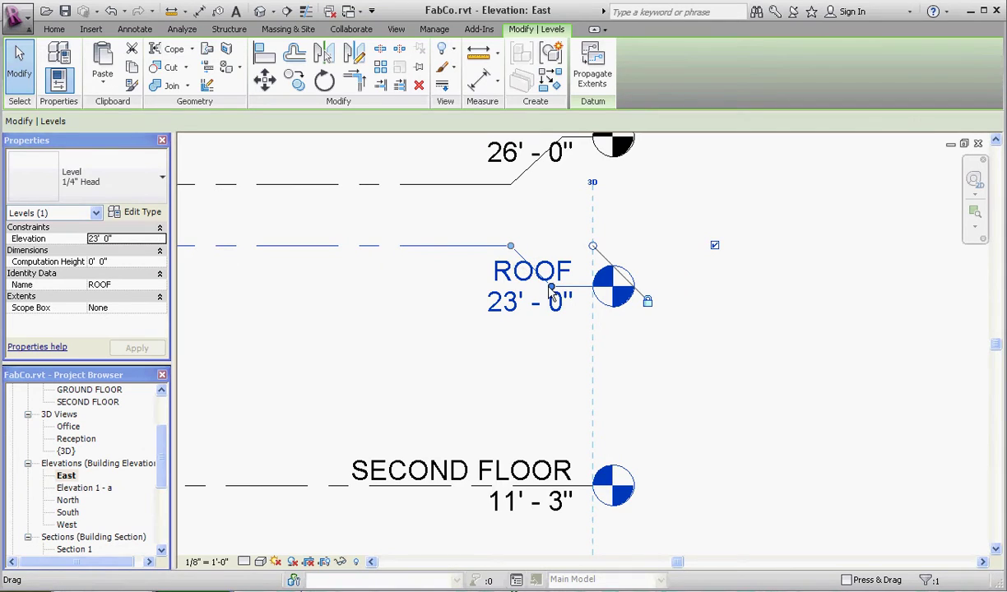
pyautogui.moveTo(553, 296); pyautogui.dragTo(573, 285)
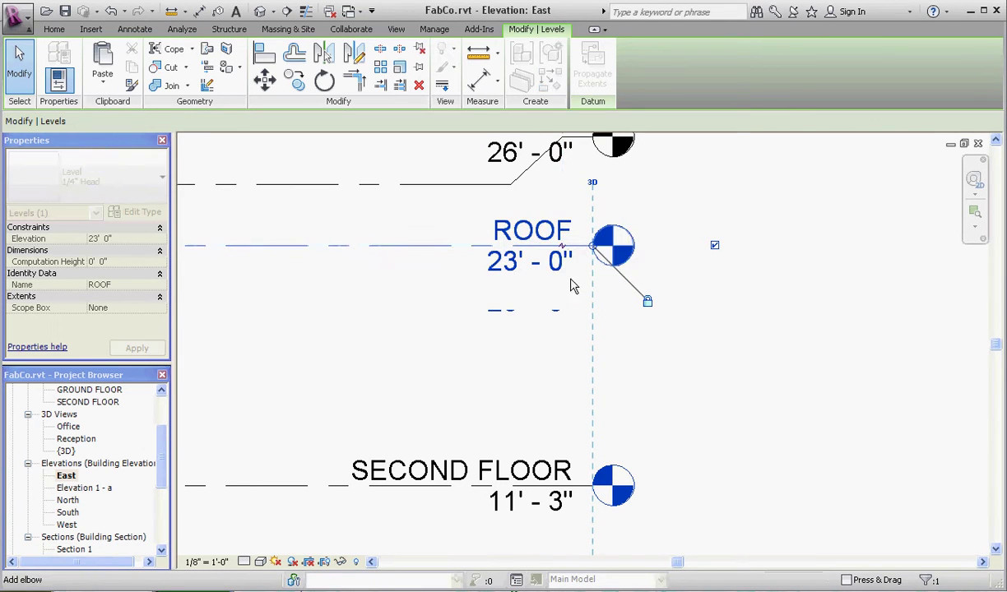
pyautogui.click(580, 348)
pyautogui.scroll(-2, 642, 349)
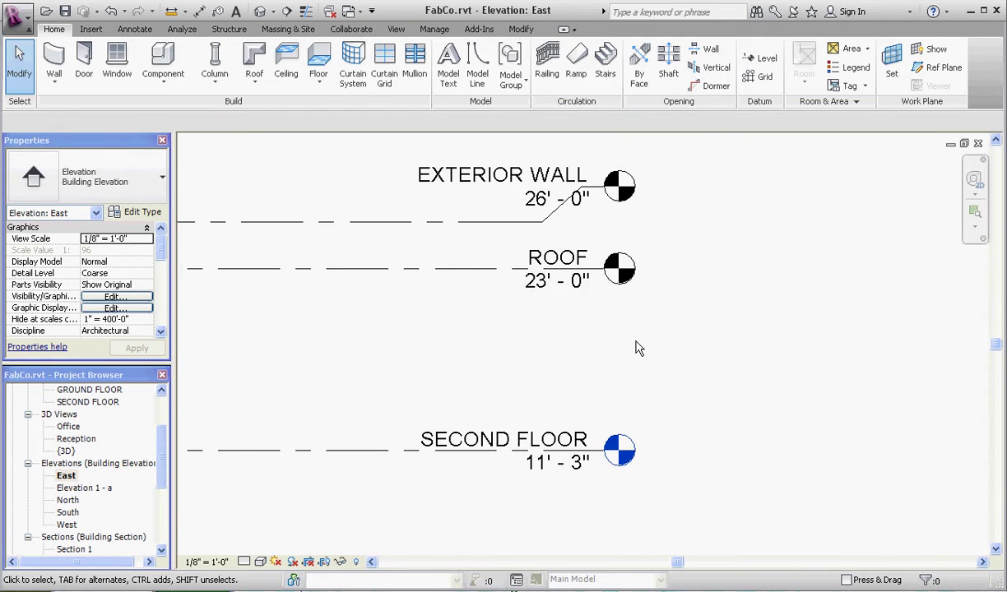
# Step: Change the EXTERIOR WALL level's elevation value from 26' to 27'
pyautogui.scroll(-3, 576, 349)
pyautogui.scroll(3, 588, 350)
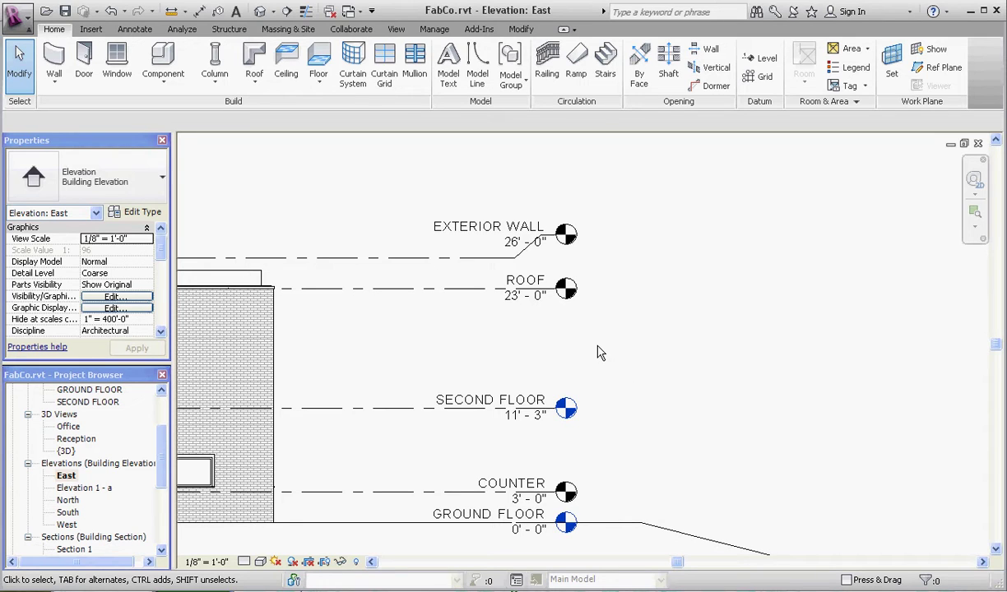
pyautogui.scroll(-1, 321, 297)
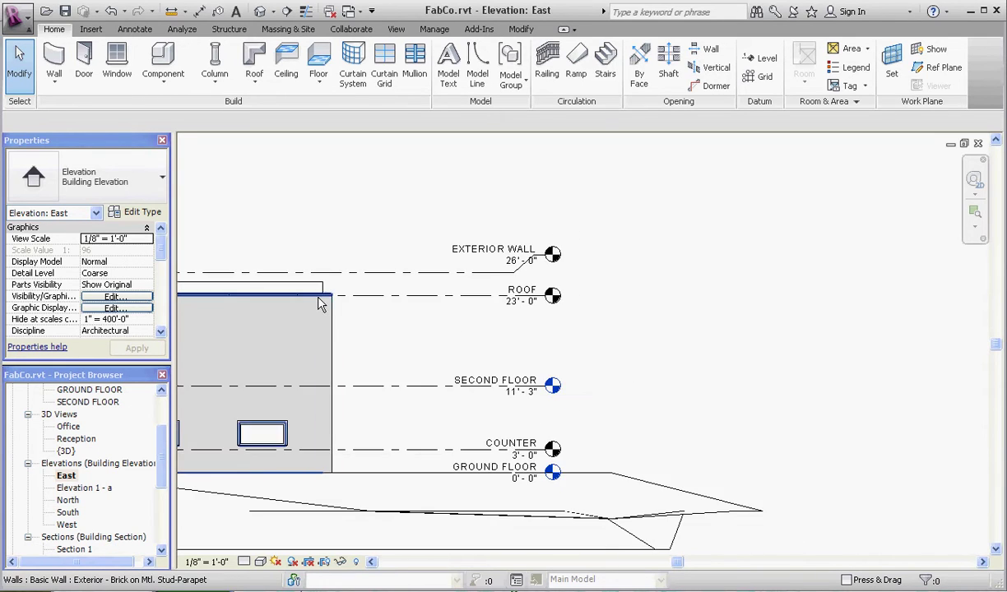
pyautogui.scroll(2, 317, 290)
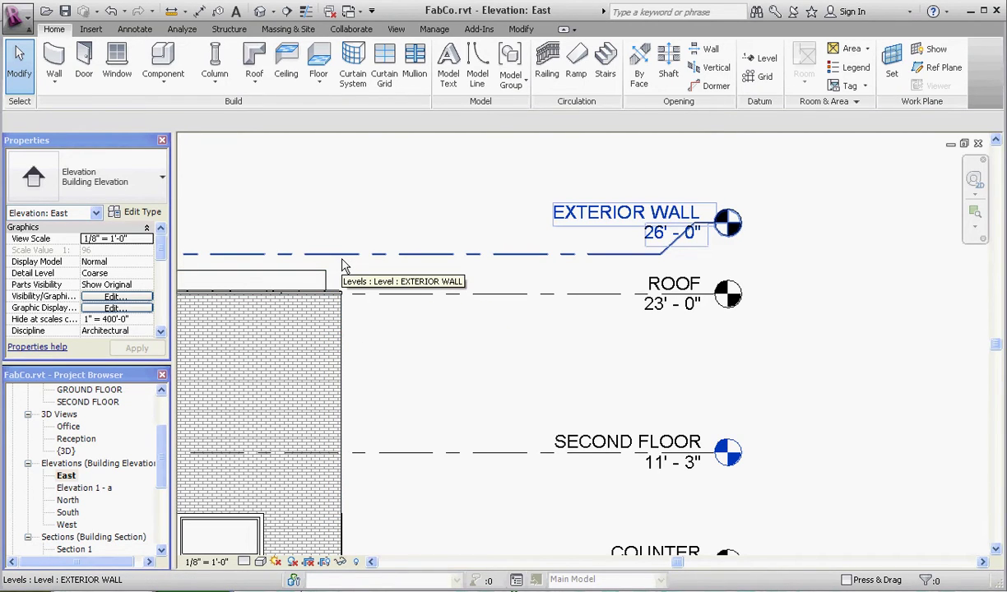
pyautogui.click(662, 239)
pyautogui.click(660, 234)
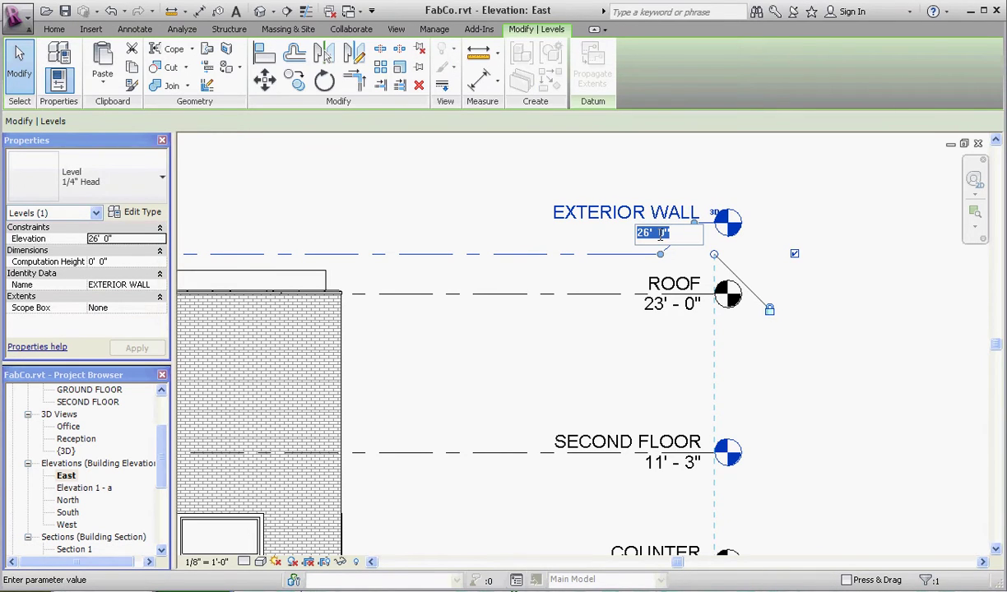
pyautogui.write('27')
pyautogui.press('Return')
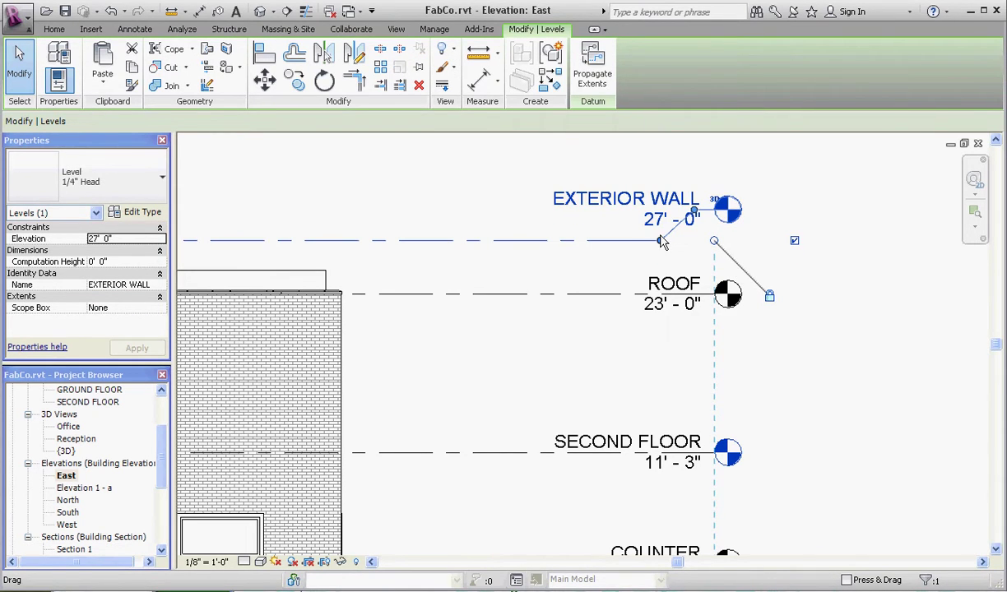
pyautogui.click(848, 383)
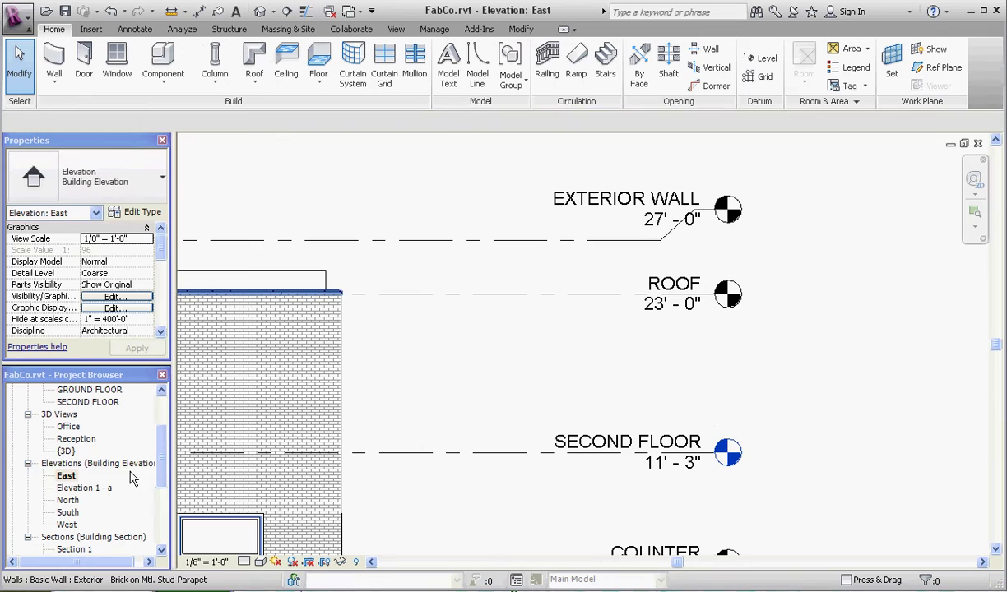
# Step: In the GROUND FLOOR plan, select all visible instances of the parapet wall type
pyautogui.scroll(2, 130, 426)
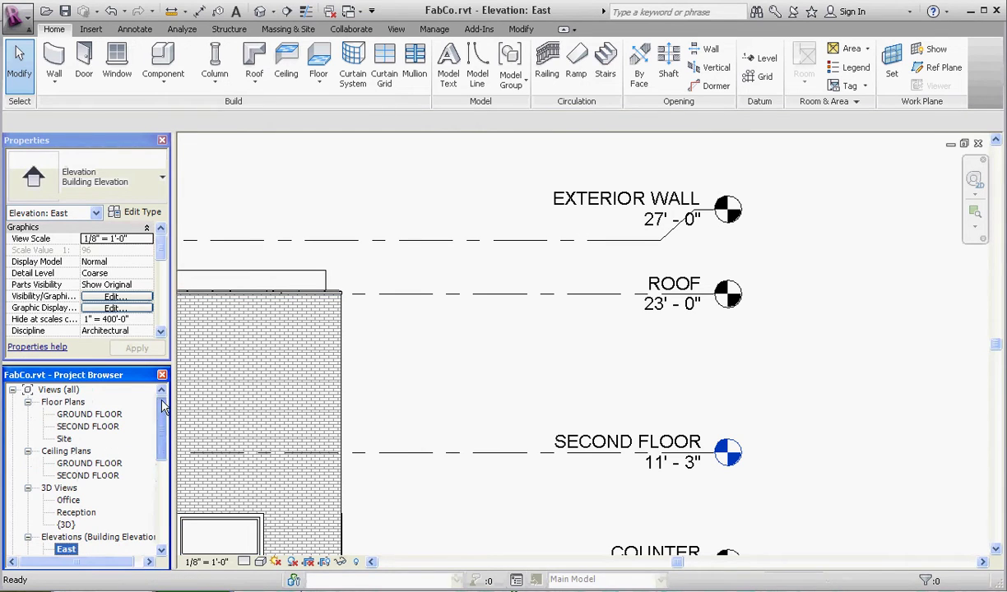
pyautogui.doubleClick(112, 416)
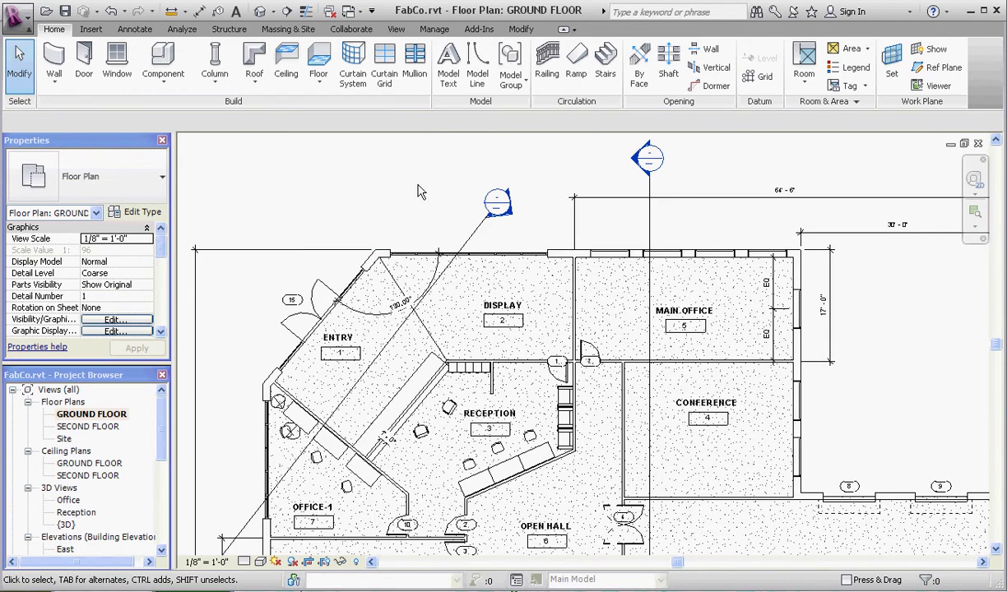
pyautogui.scroll(-3, 444, 236)
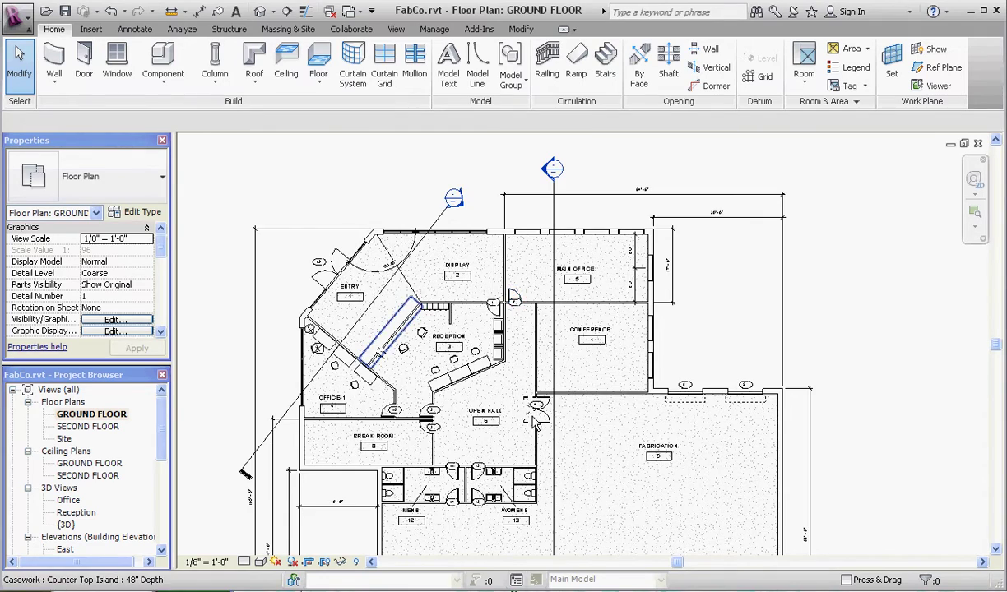
pyautogui.scroll(3, 575, 436)
pyautogui.scroll(2, 610, 440)
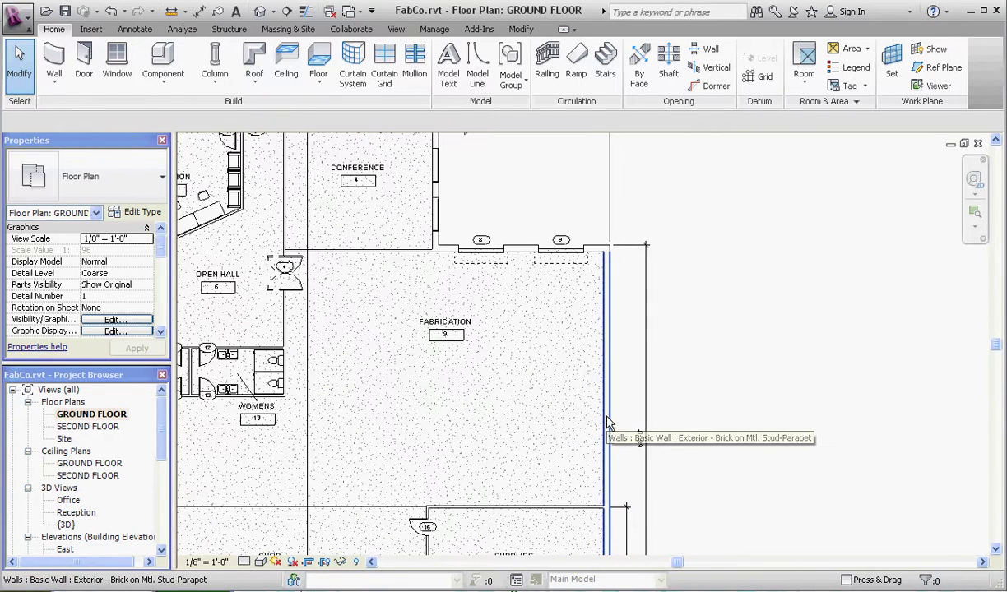
pyautogui.click(606, 424)
pyautogui.rightClick(610, 424)
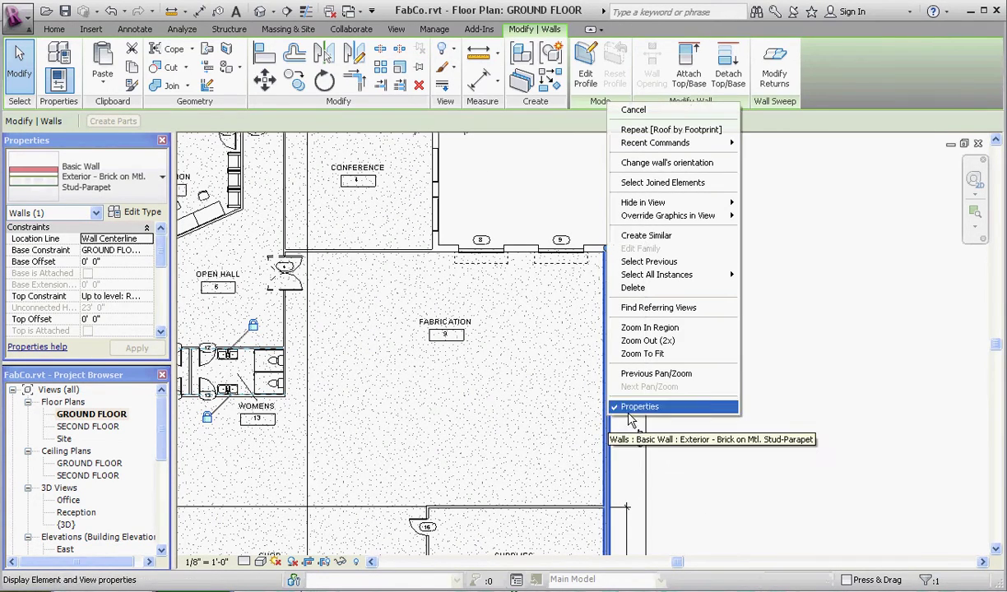
pyautogui.moveTo(699, 274)
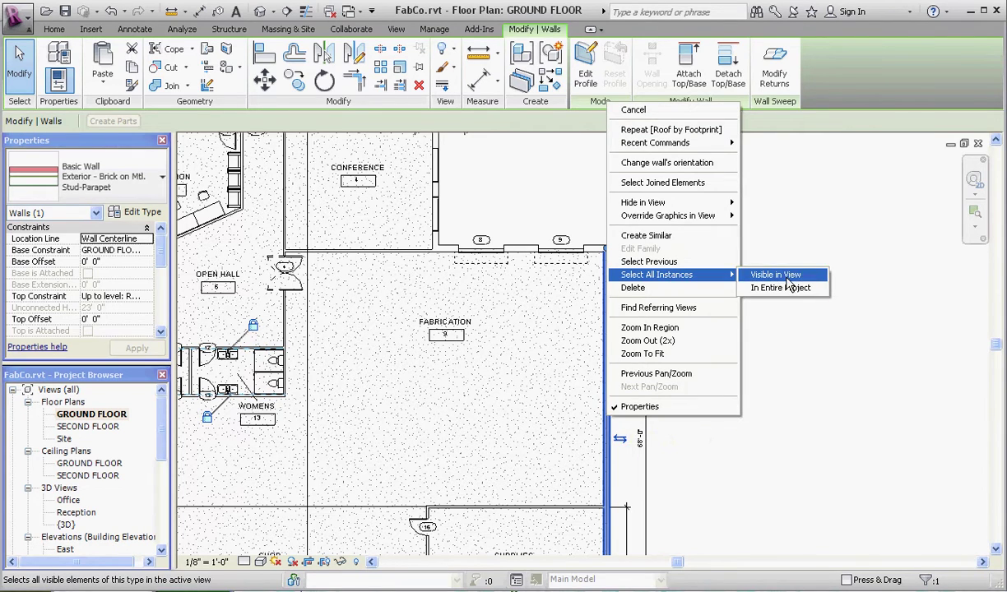
pyautogui.click(775, 276)
# Step: Set the parapet walls' Top Constraint to Up to level: EXTERIOR WALL
pyautogui.scroll(-3, 794, 348)
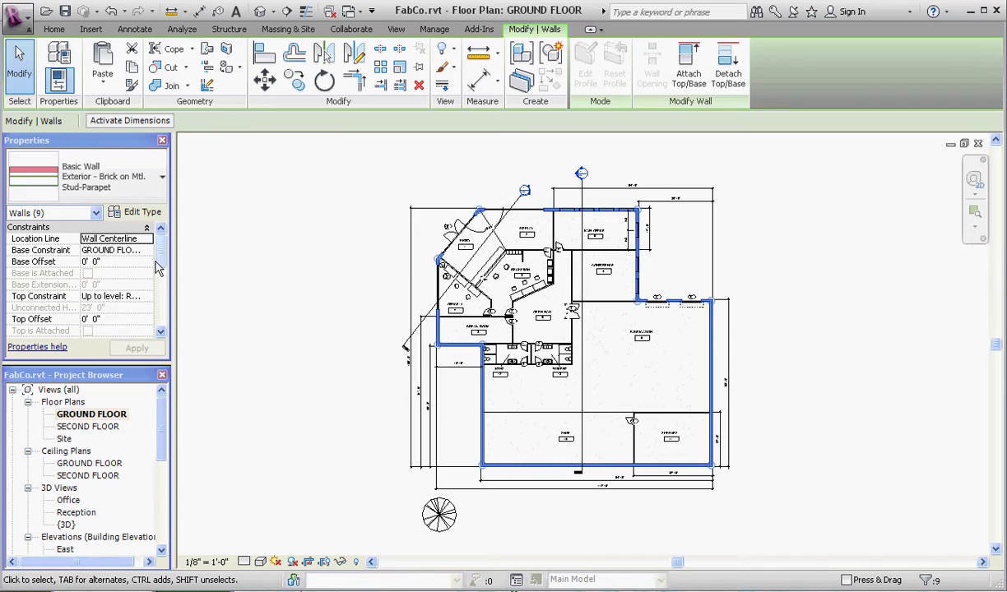
pyautogui.click(140, 298)
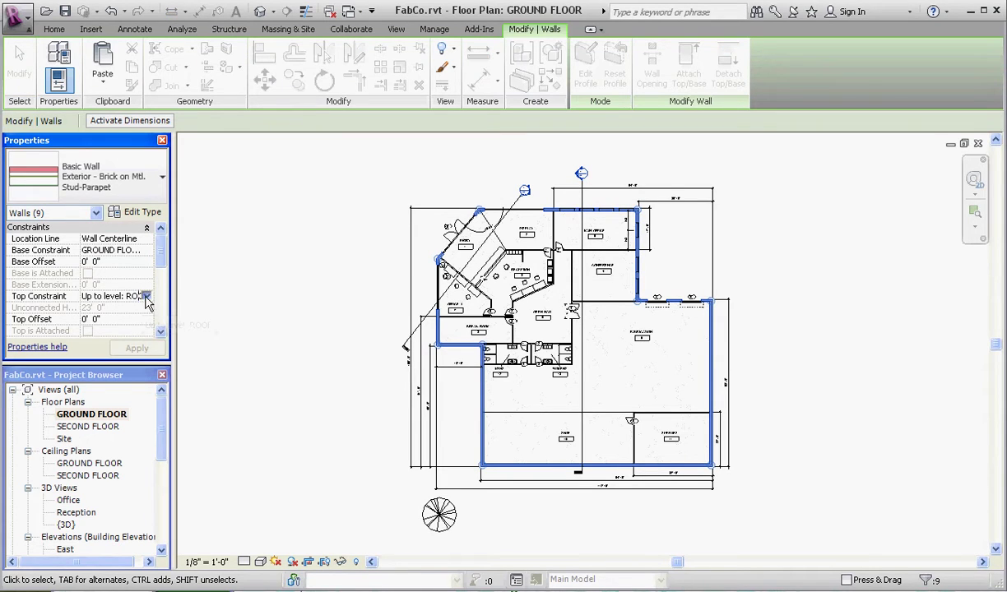
pyautogui.click(145, 297)
pyautogui.click(163, 357)
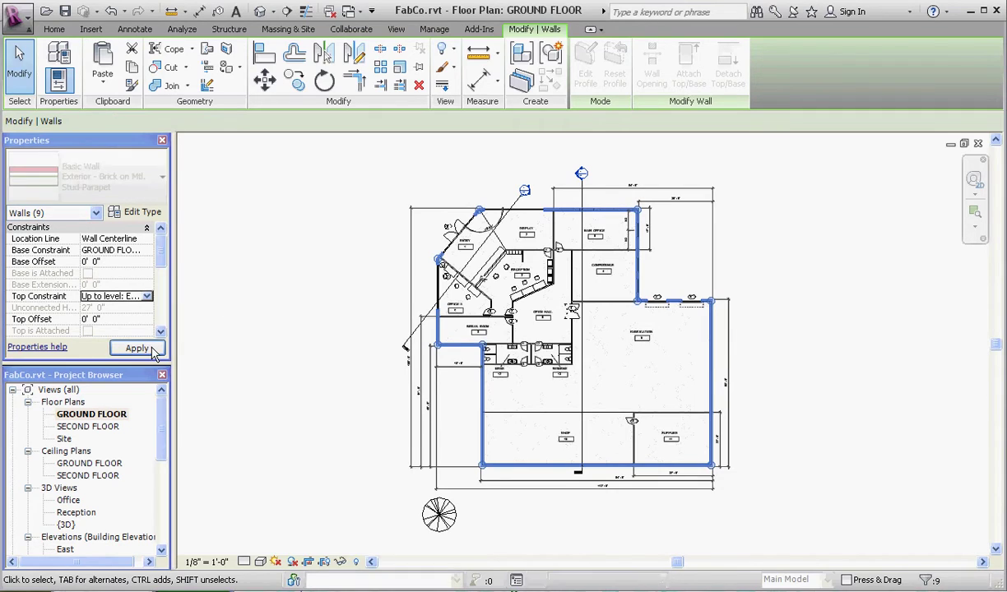
pyautogui.click(237, 332)
pyautogui.doubleClick(67, 525)
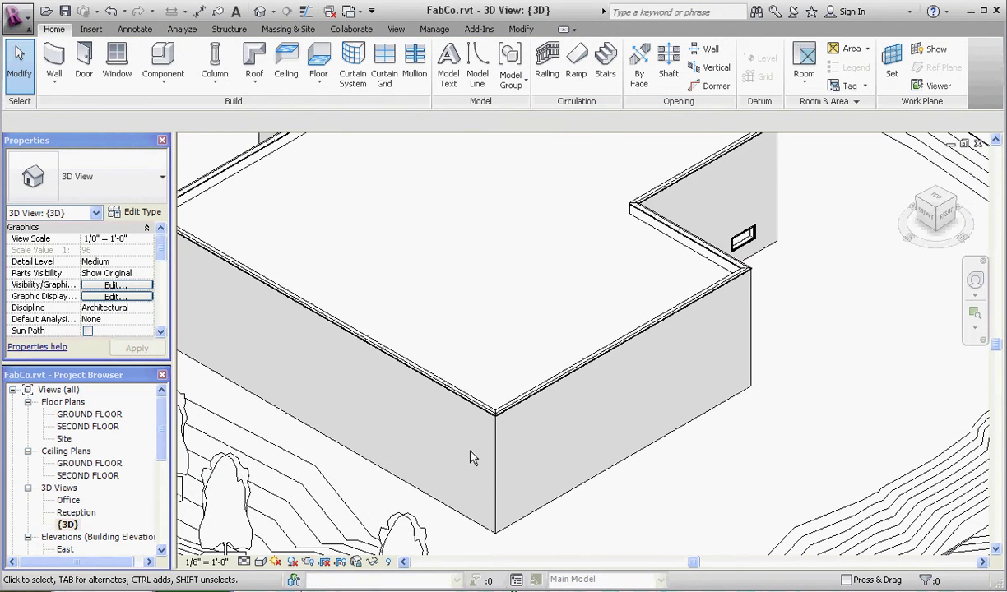
# Step: In {3D}, add two shape points to the EPDM roof at its upper and lower middle
pyautogui.scroll(-2, 449, 430)
pyautogui.scroll(5, 451, 156)
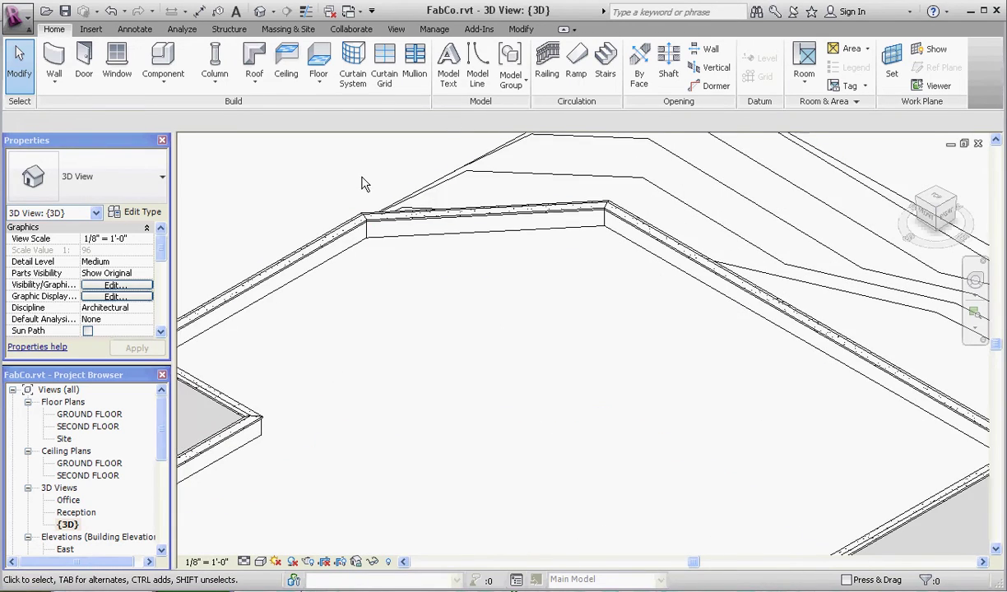
pyautogui.scroll(-3, 366, 218)
pyautogui.scroll(-1, 382, 245)
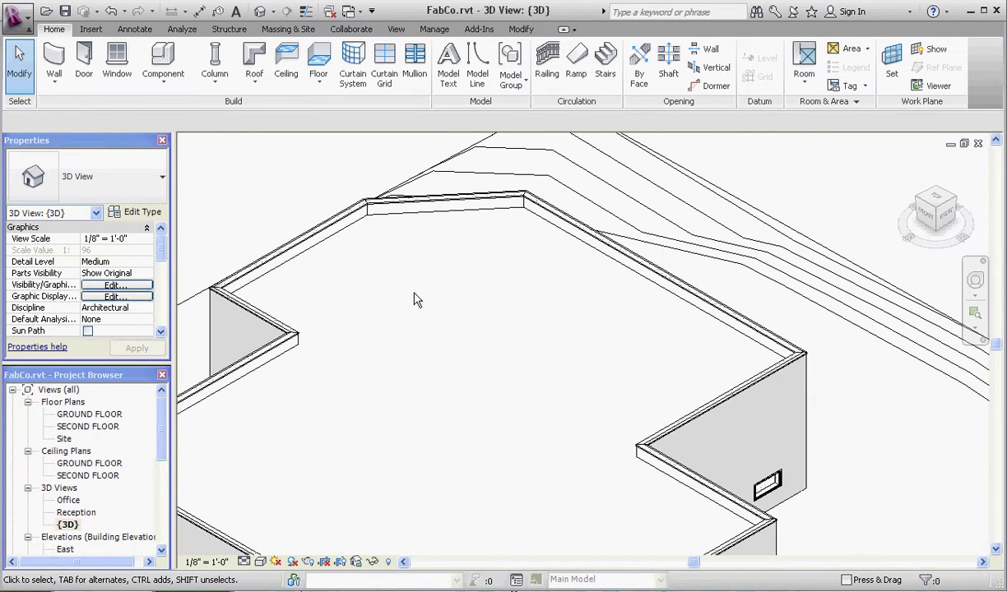
pyautogui.click(428, 220)
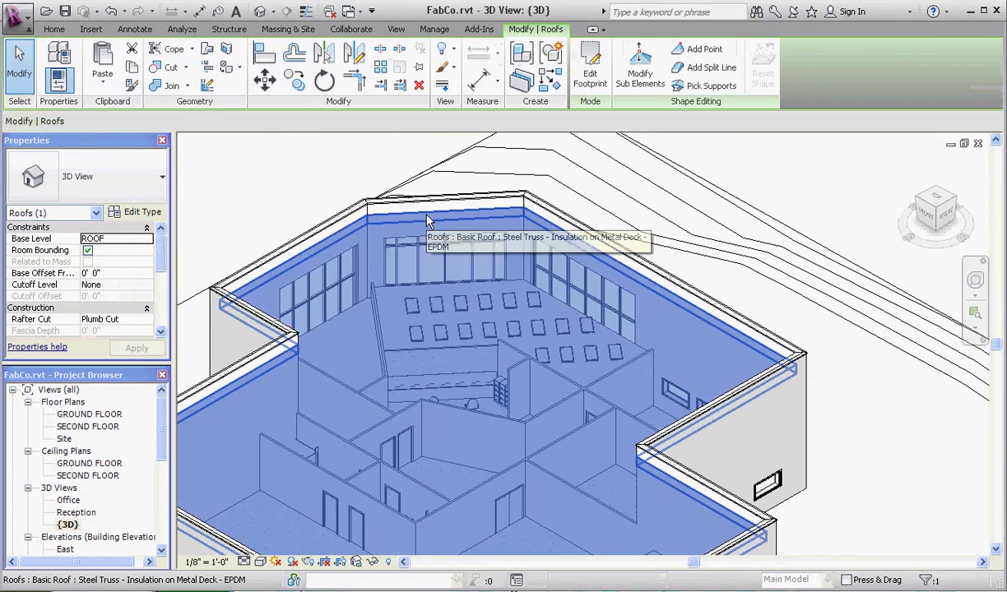
pyautogui.click(638, 66)
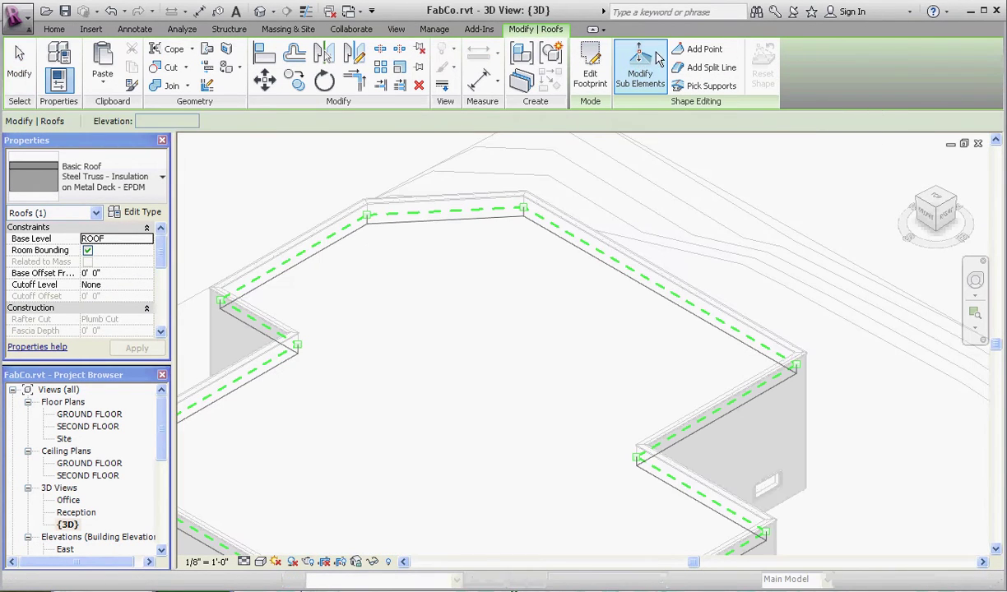
pyautogui.click(698, 49)
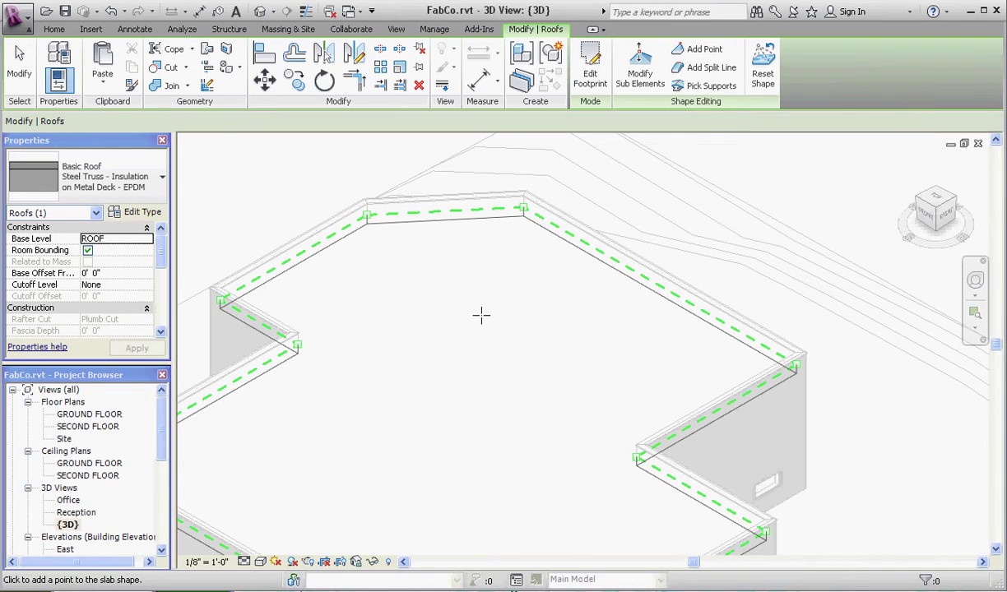
pyautogui.click(473, 280)
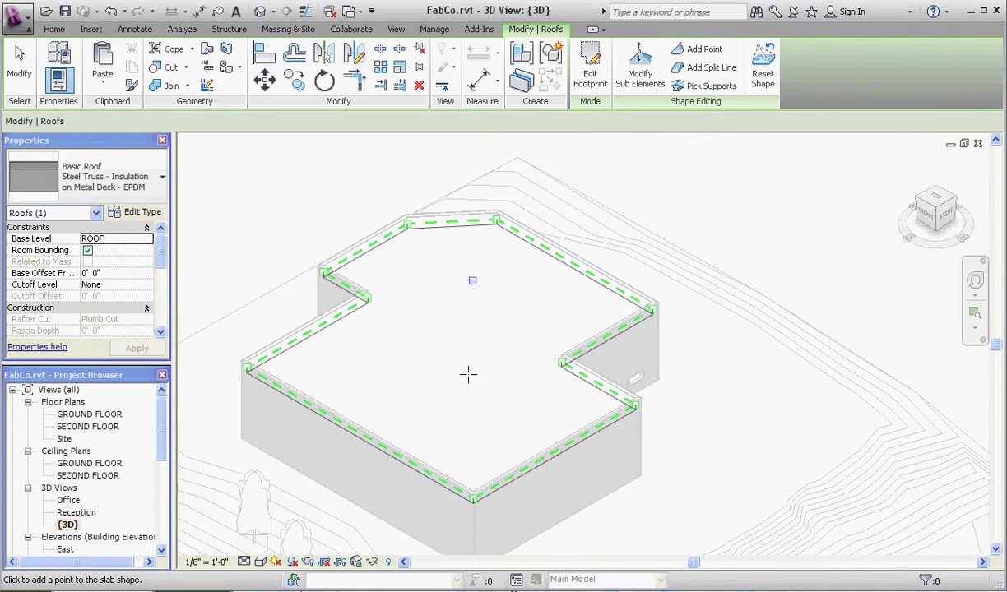
pyautogui.click(460, 395)
pyautogui.press('Escape')
# Step: Set the upper and lower roof points each to 12" elevation and exit shape editing
pyautogui.click(475, 282)
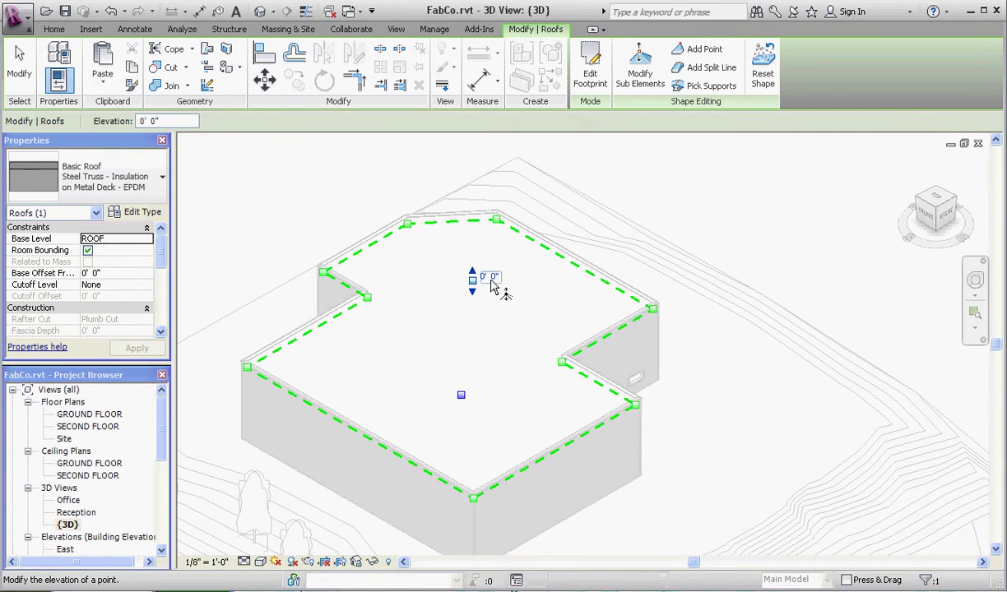
pyautogui.click(488, 277)
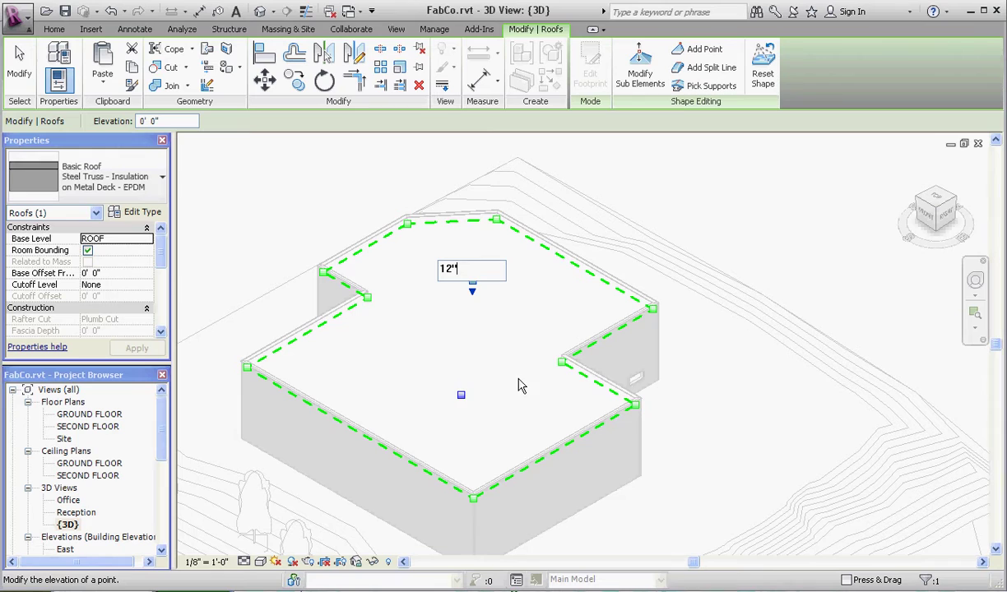
pyautogui.write('12"')
pyautogui.press('Return')
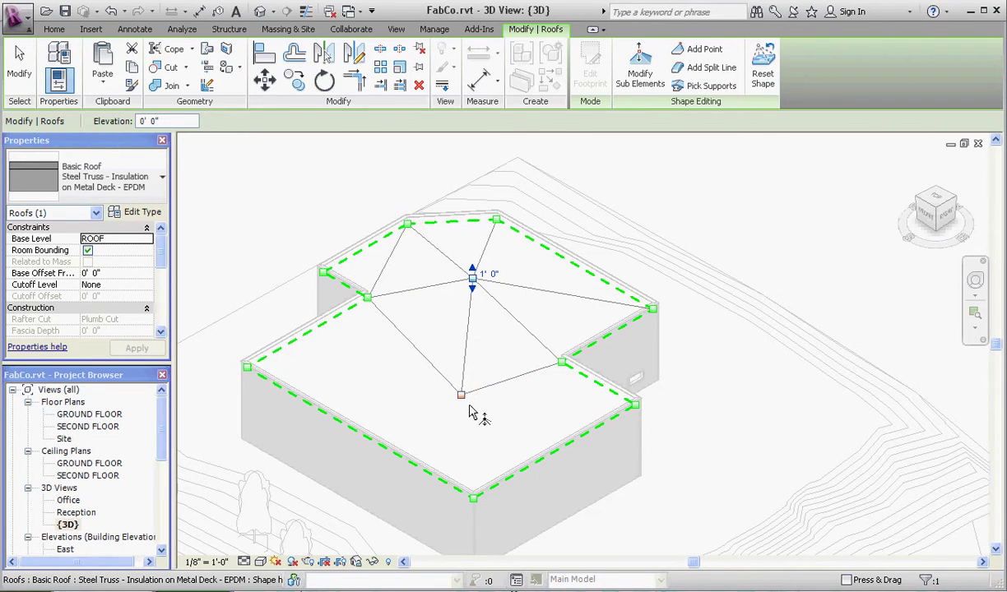
pyautogui.click(461, 396)
pyautogui.click(478, 384)
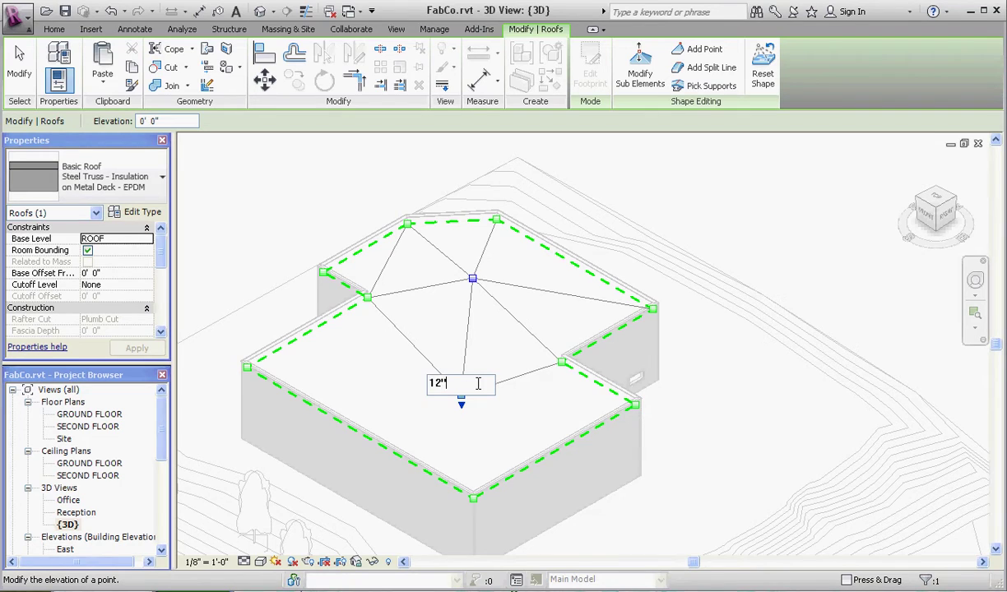
pyautogui.write('12"')
pyautogui.press('Return')
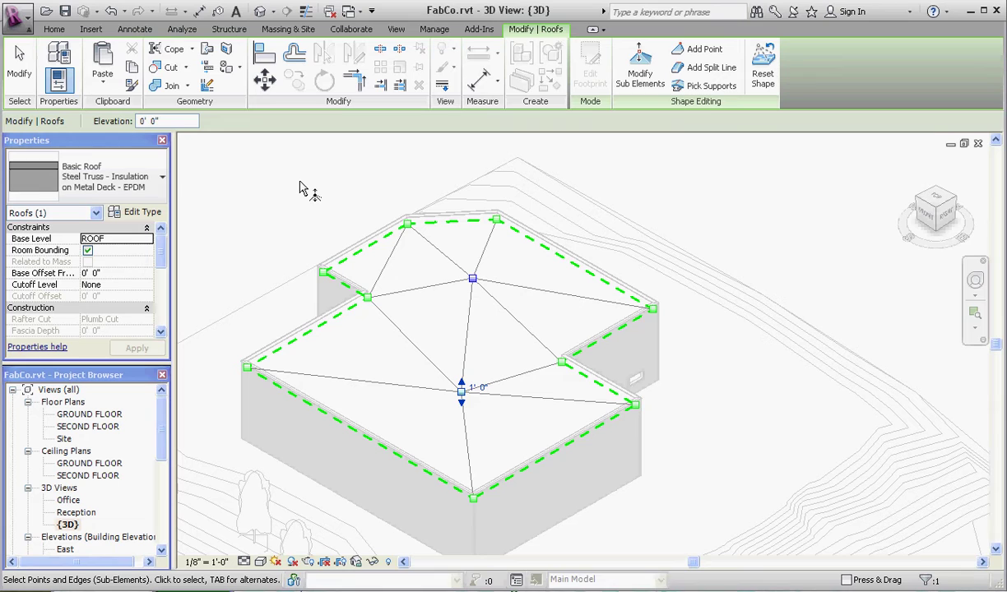
pyautogui.press('Escape')
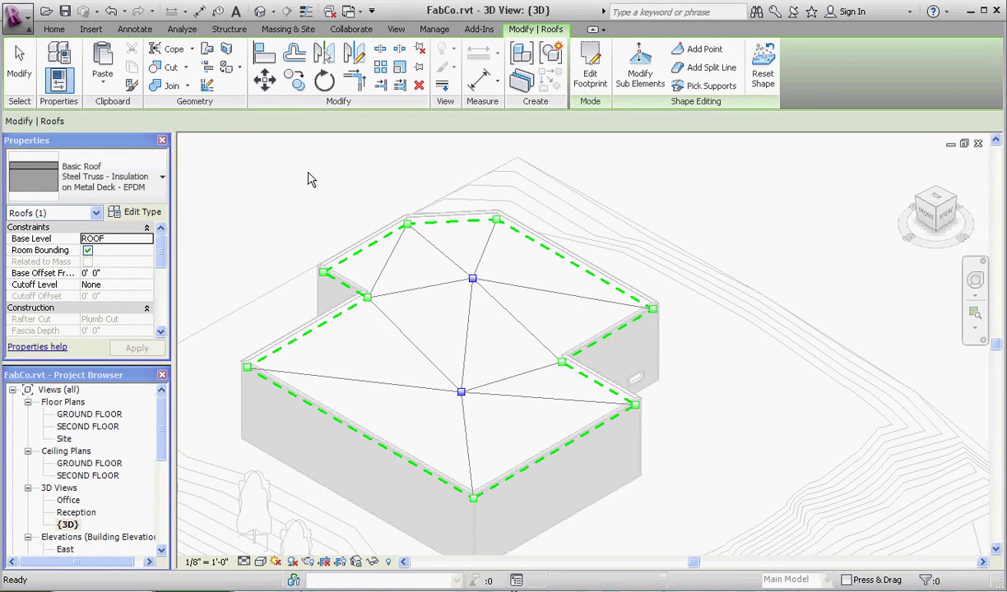
pyautogui.press('Escape')
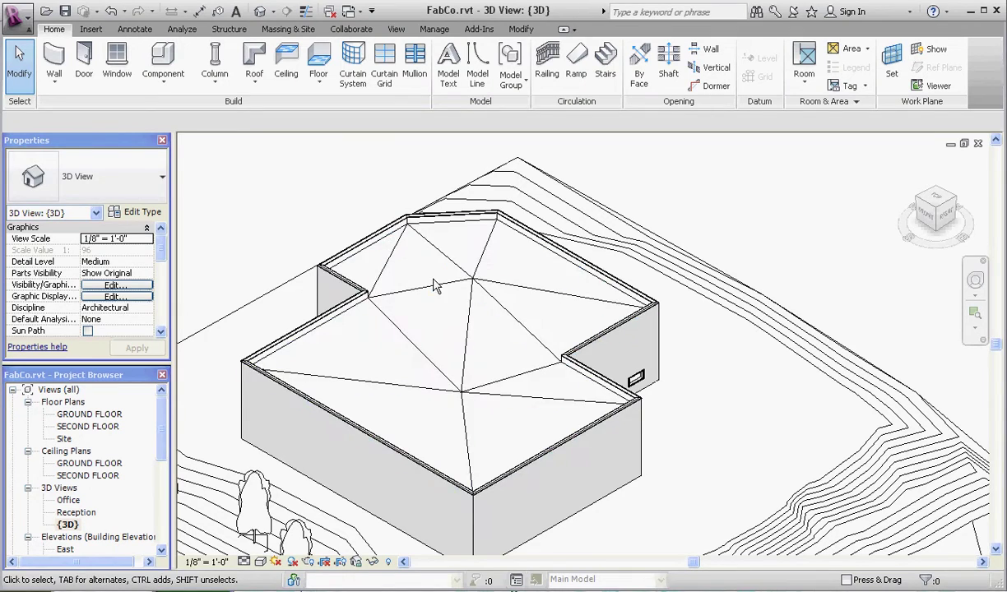
# Step: In the Site plan, drag the Section 1 line left to cut the building's western part
pyautogui.click(475, 284)
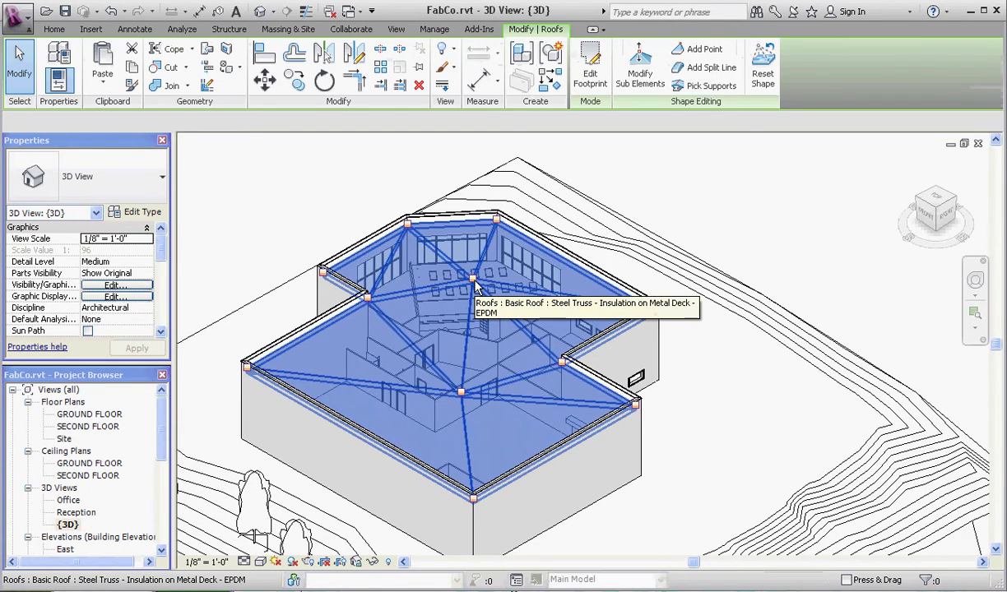
pyautogui.click(319, 199)
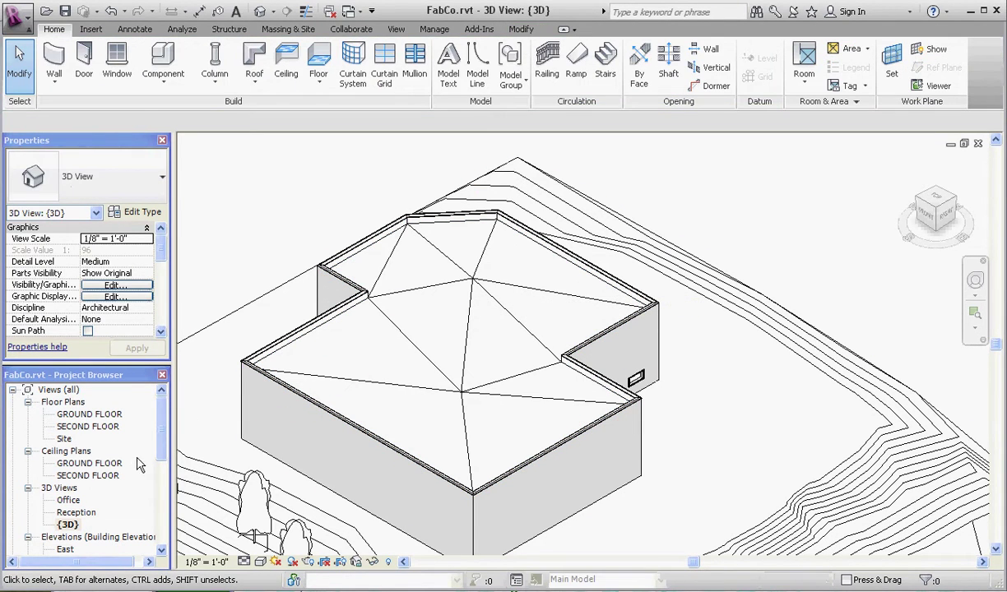
pyautogui.doubleClick(82, 414)
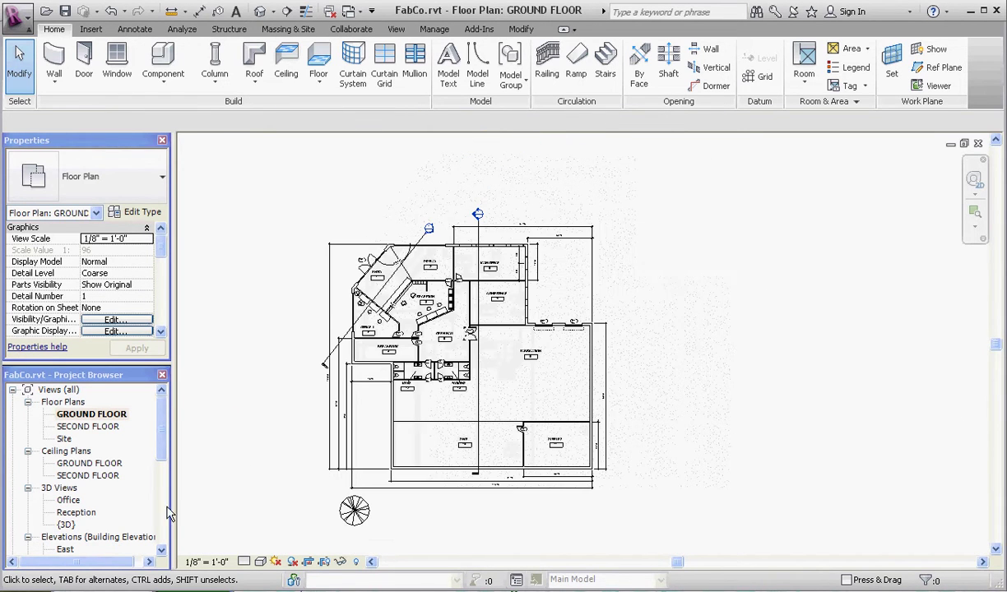
pyautogui.doubleClick(65, 440)
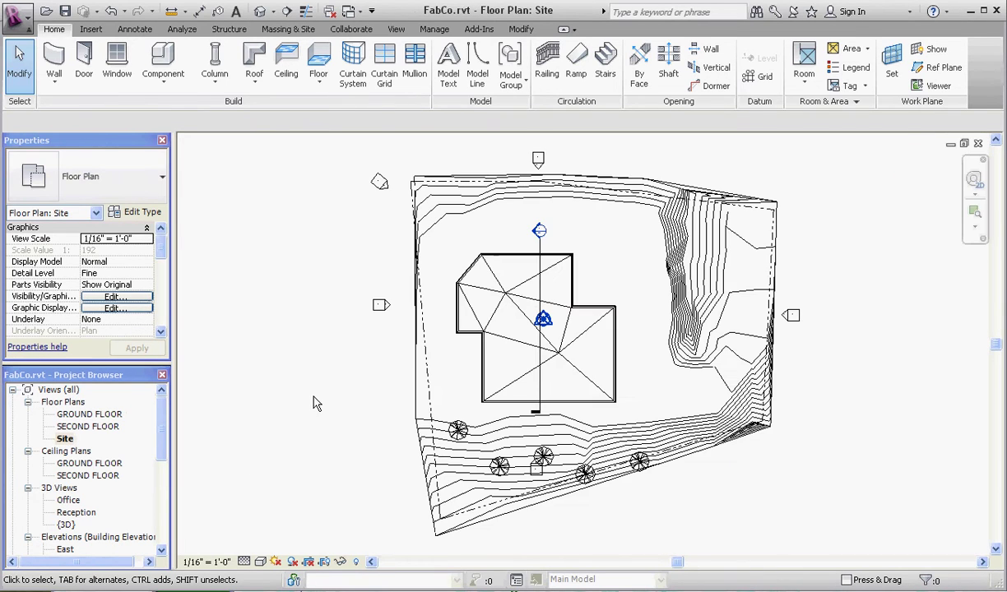
pyautogui.scroll(2, 551, 239)
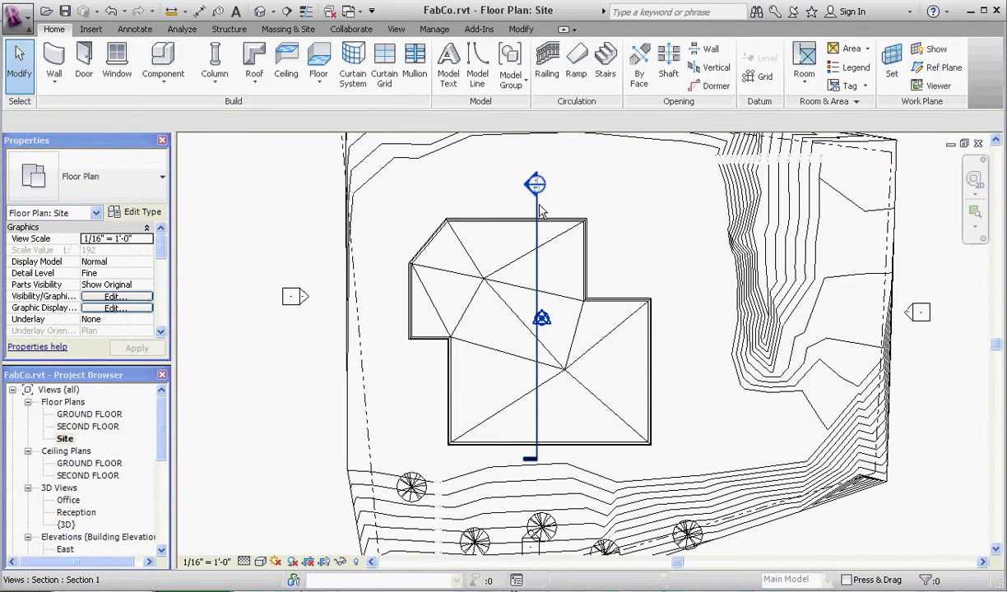
pyautogui.click(536, 210)
pyautogui.keyDown('ctrl'); pyautogui.moveTo(533, 209); pyautogui.dragTo(481, 212); pyautogui.keyUp('ctrl')
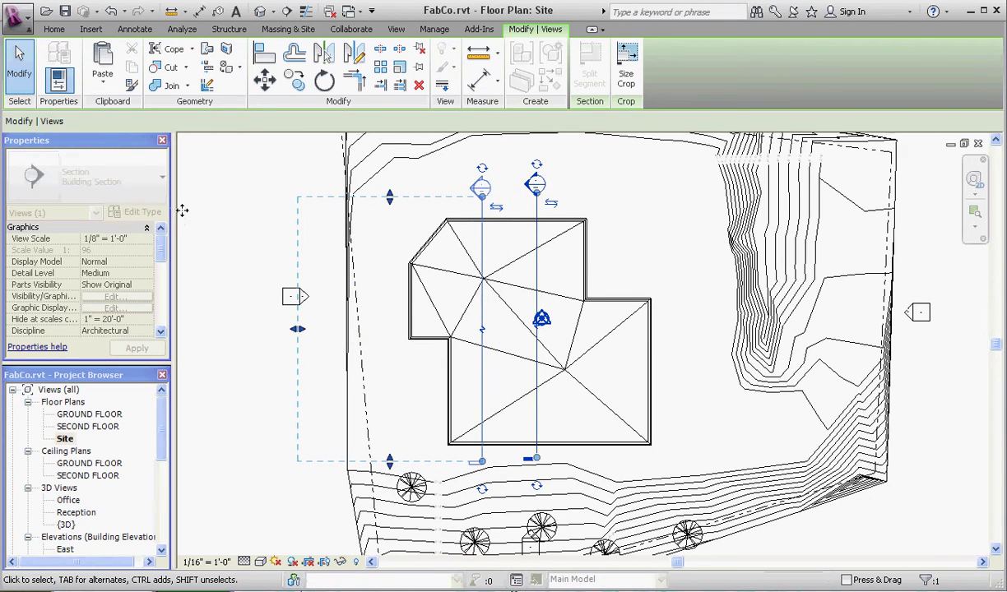
pyautogui.press('Escape')
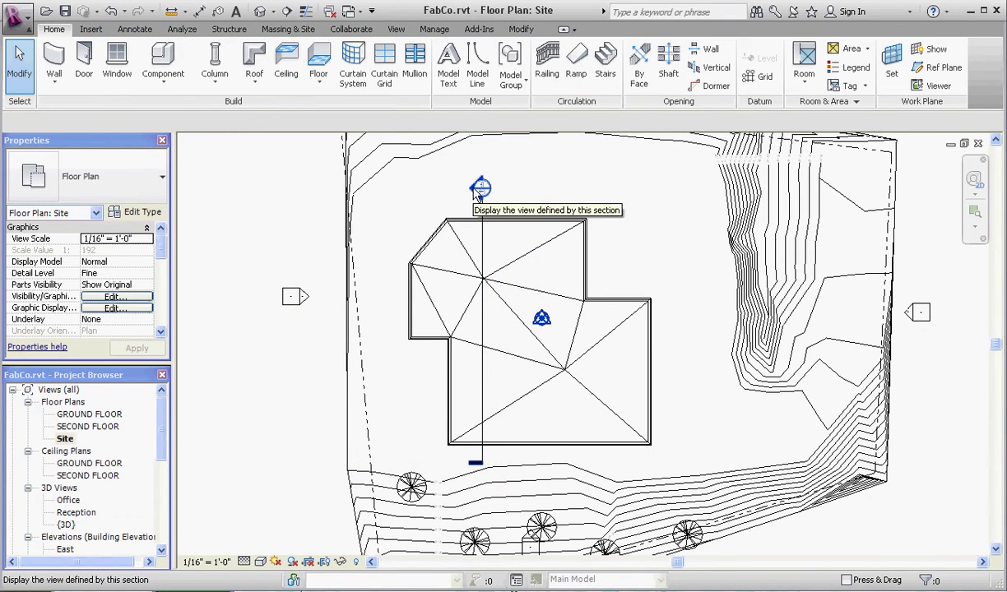
# Step: Open Section 1 and drag its crop region's top edge up above the roof ridge
pyautogui.doubleClick(475, 192)
pyautogui.scroll(-6, 415, 510)
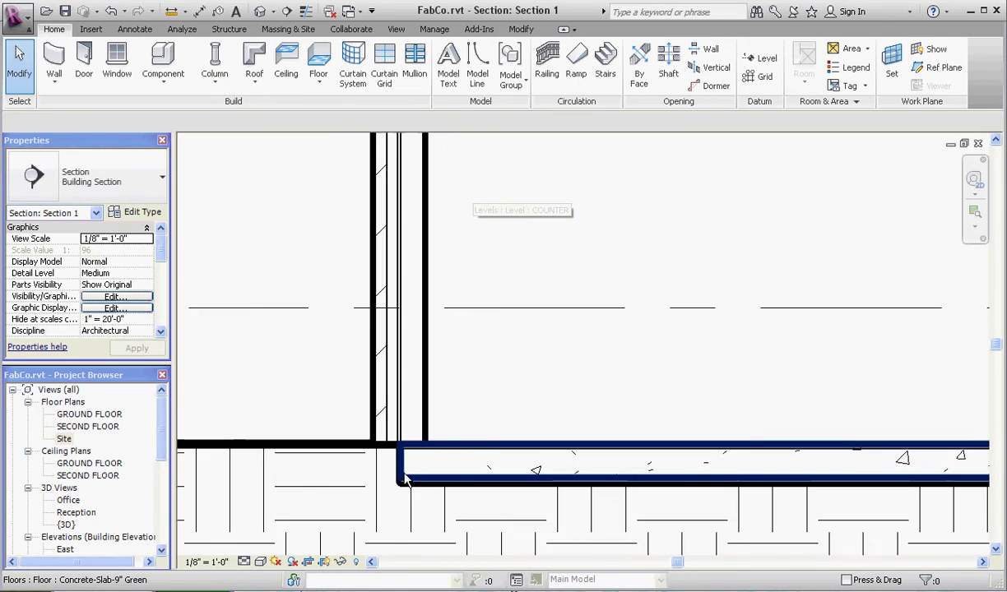
pyautogui.scroll(4, 913, 420)
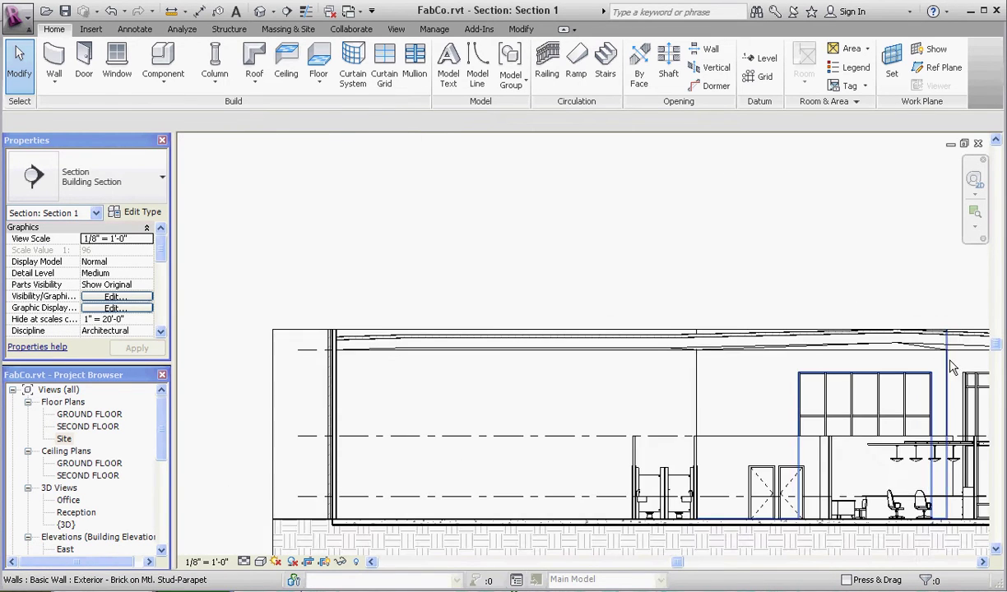
pyautogui.scroll(2, 498, 335)
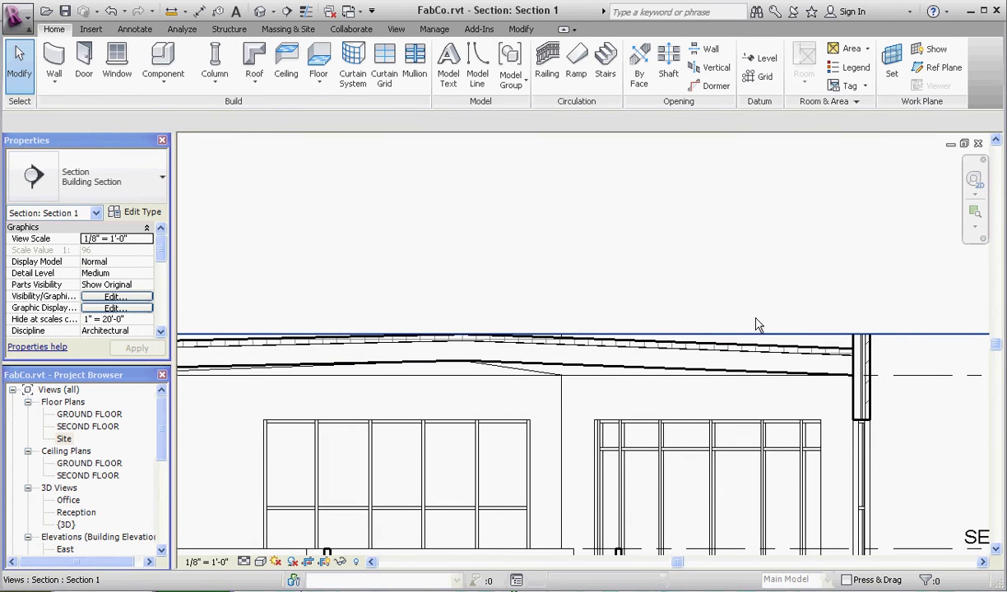
pyautogui.click(757, 333)
pyautogui.scroll(-2, 706, 297)
pyautogui.moveTo(367, 320); pyautogui.dragTo(367, 233)
pyautogui.scroll(2, 584, 319)
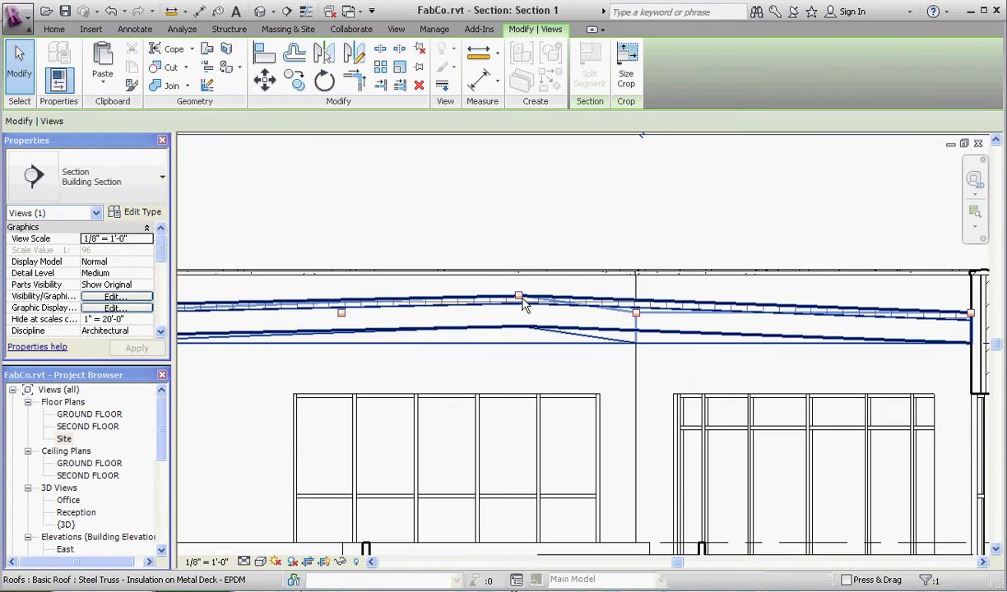
pyautogui.scroll(2, 524, 298)
pyautogui.scroll(-3, 570, 244)
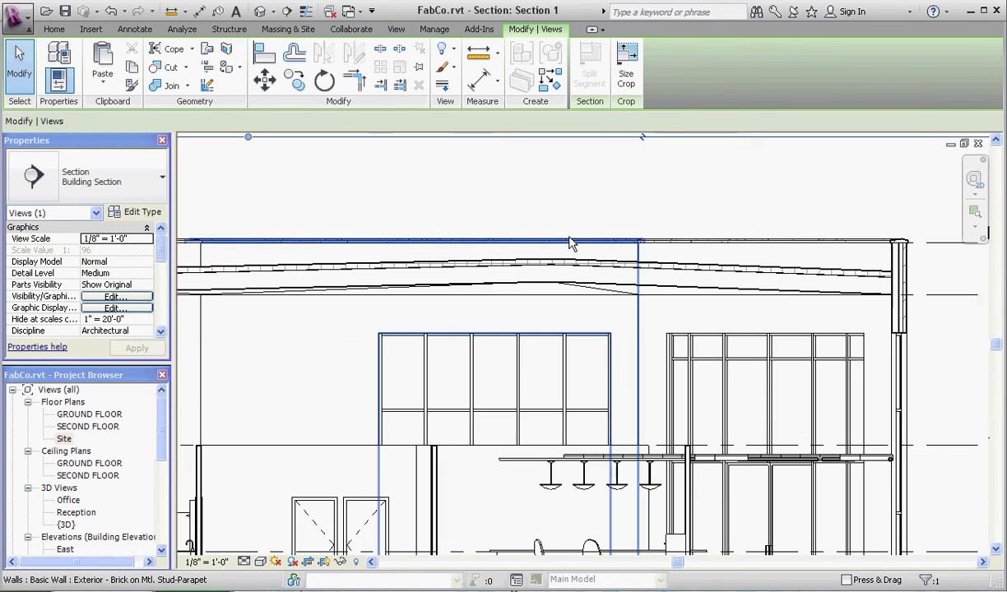
pyautogui.scroll(-1, 732, 282)
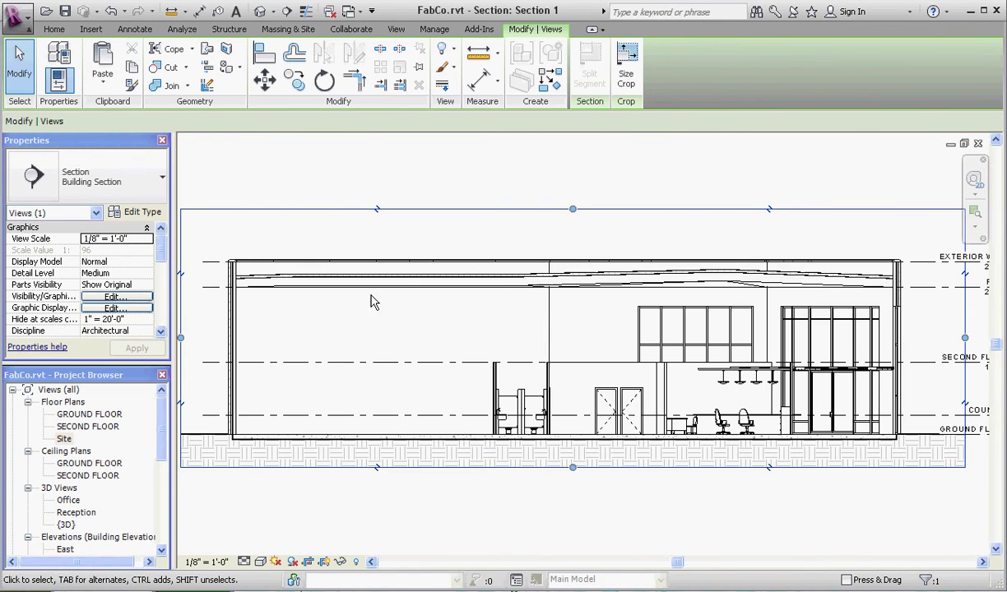